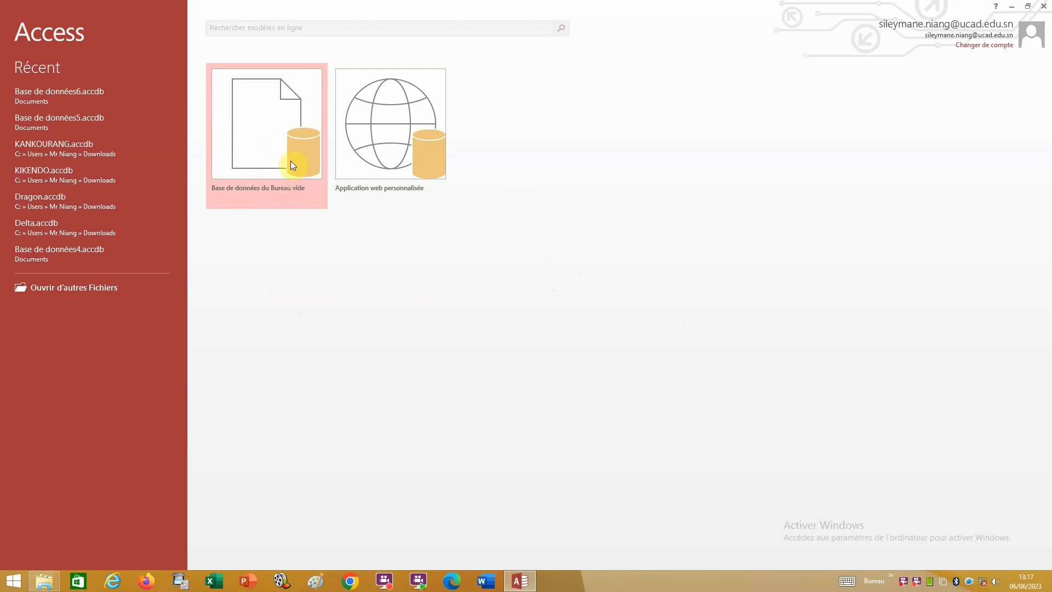
# Create a blank desktop database named BD EXEMPLE
pyautogui.click(277, 133)
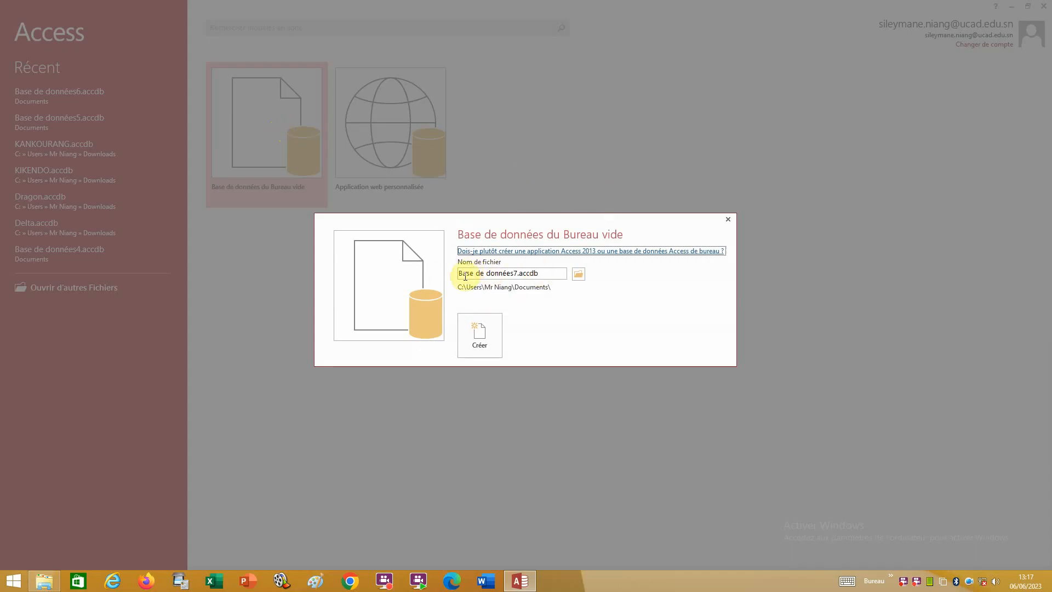
pyautogui.click(547, 274)
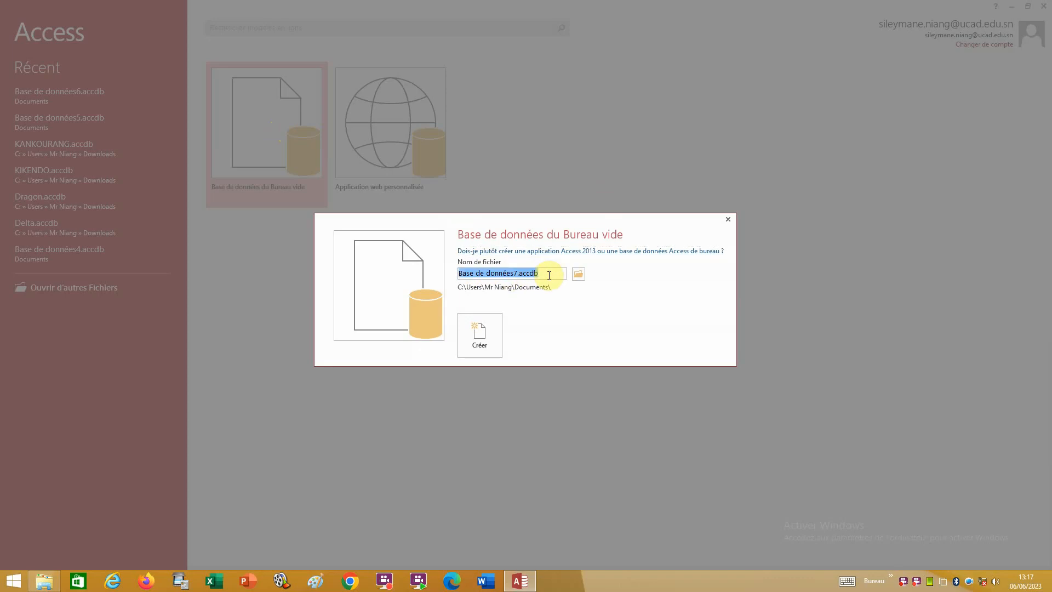
pyautogui.press('BackSpace')
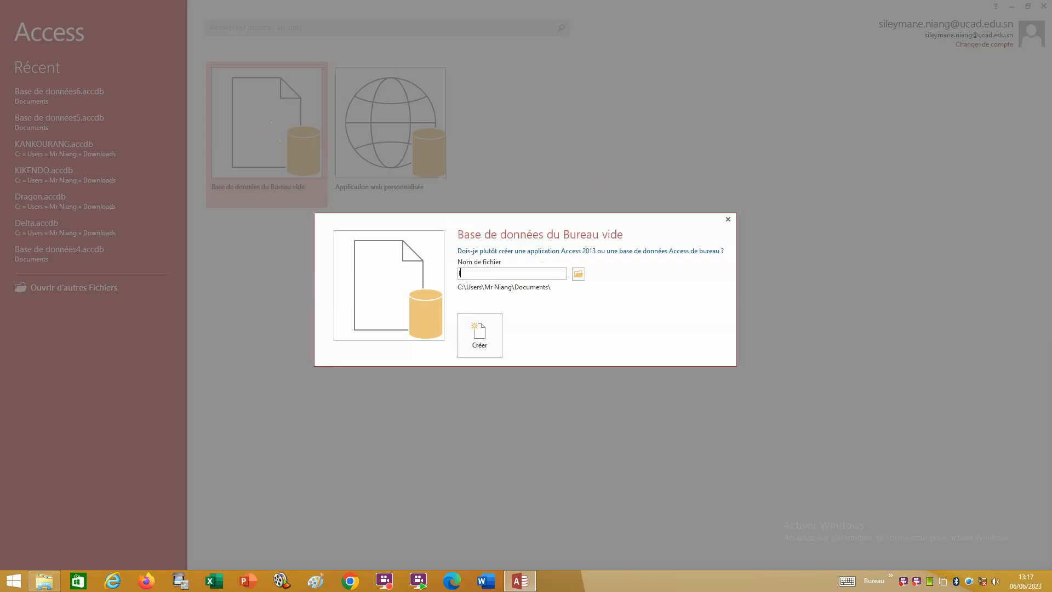
pyautogui.write('BD EW')
pyautogui.press('BackSpace')
pyautogui.write('XEMPLE')
pyautogui.click(488, 336)
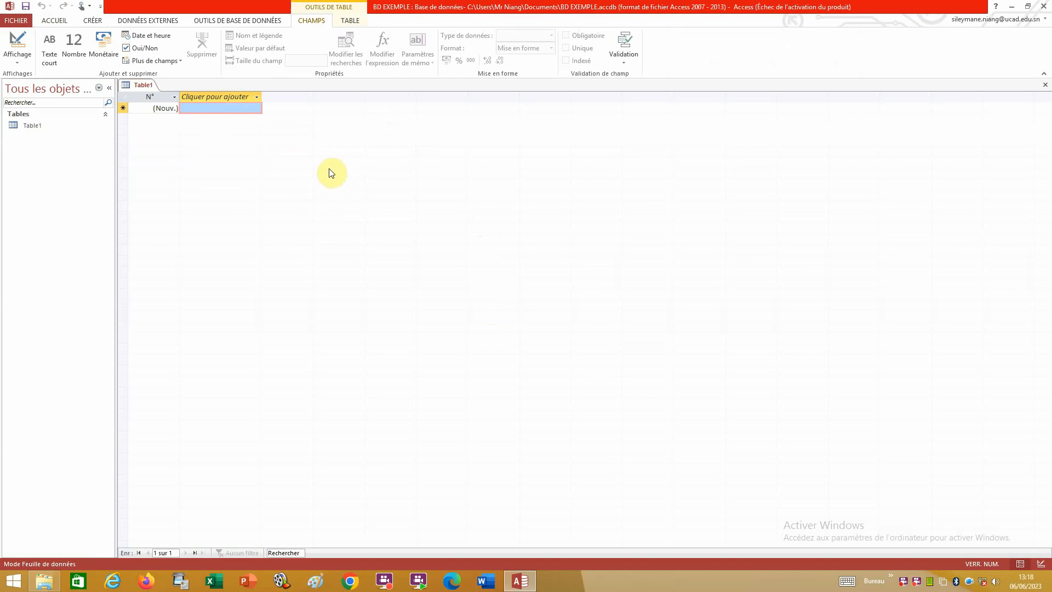
# Close the default table and start a new table in design view
pyautogui.click(1045, 85)
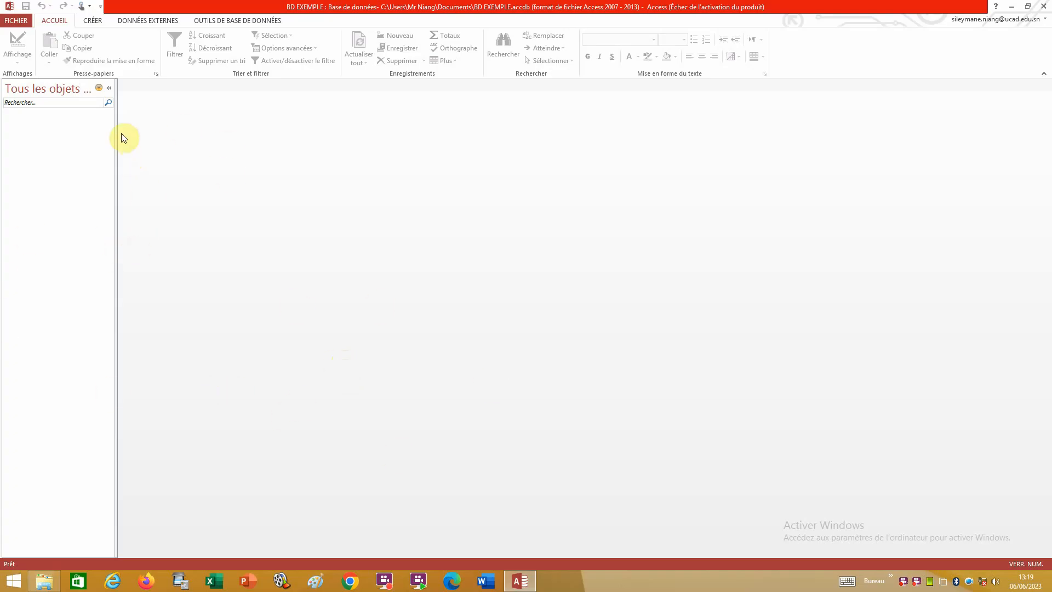
pyautogui.click(96, 21)
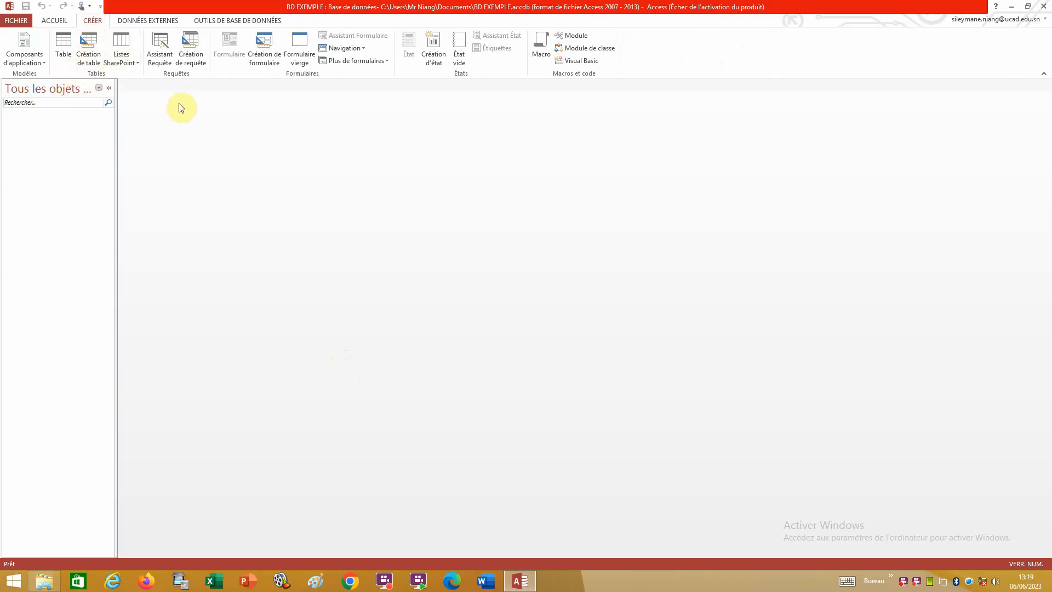
pyautogui.click(89, 46)
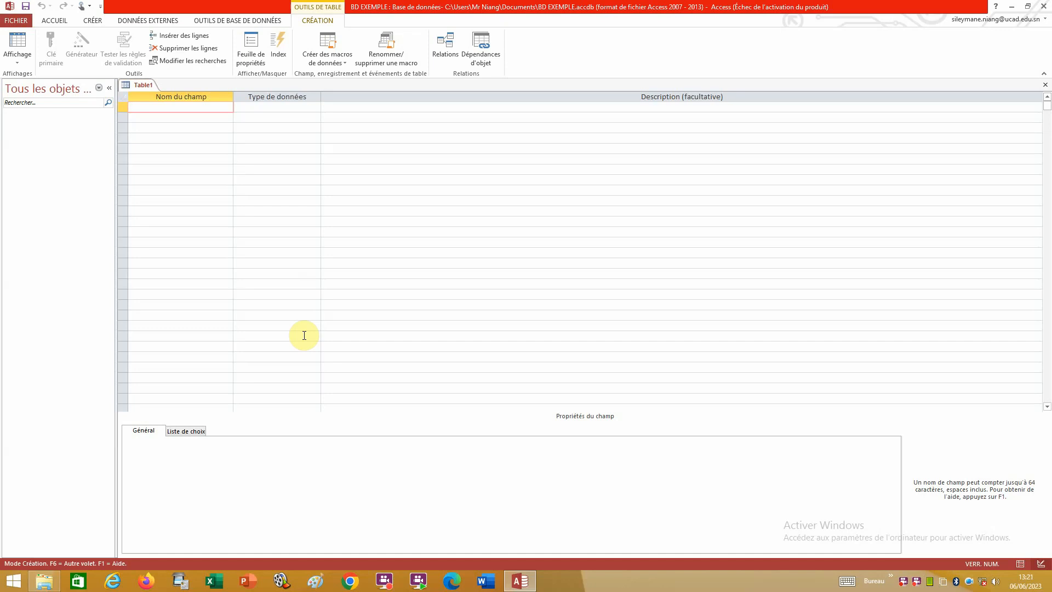
# Switch to Notepad (Bloc-notes) and write the heading "Table étudiant" in a new note
pyautogui.press('super')
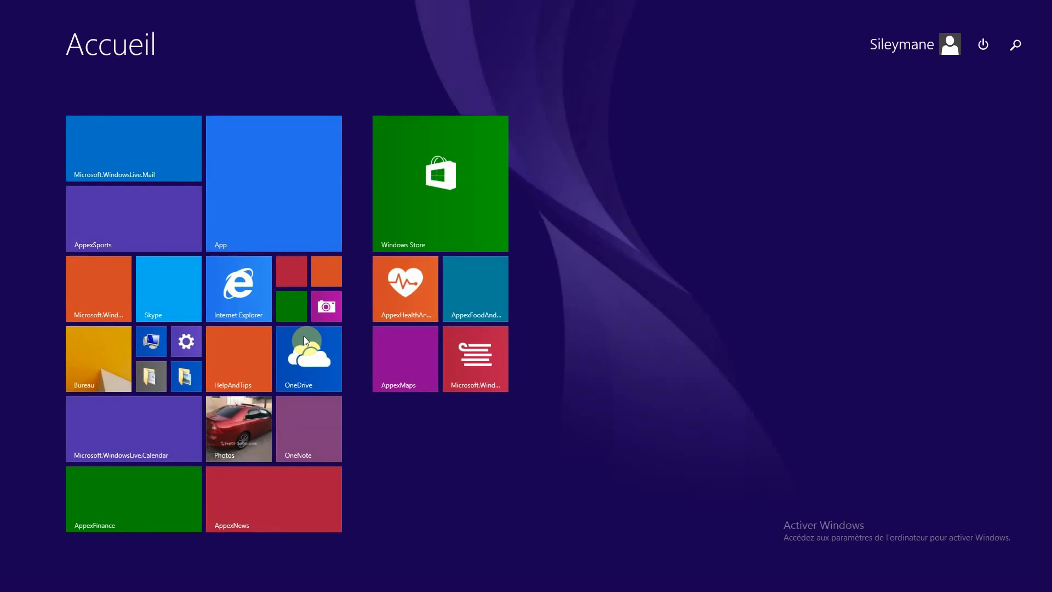
pyautogui.write('notes')
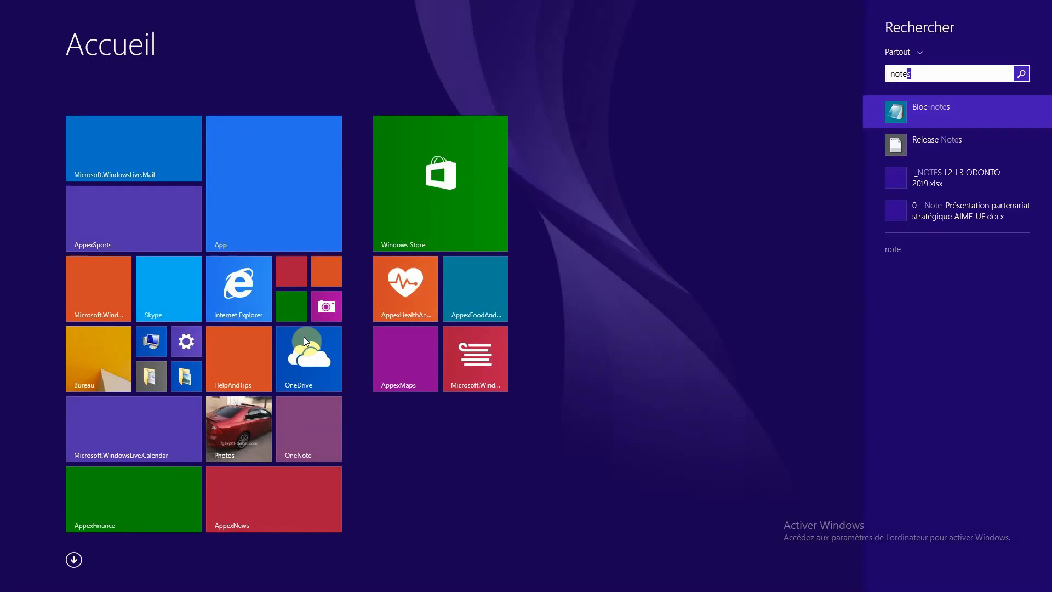
pyautogui.press('Return')
pyautogui.write('T')
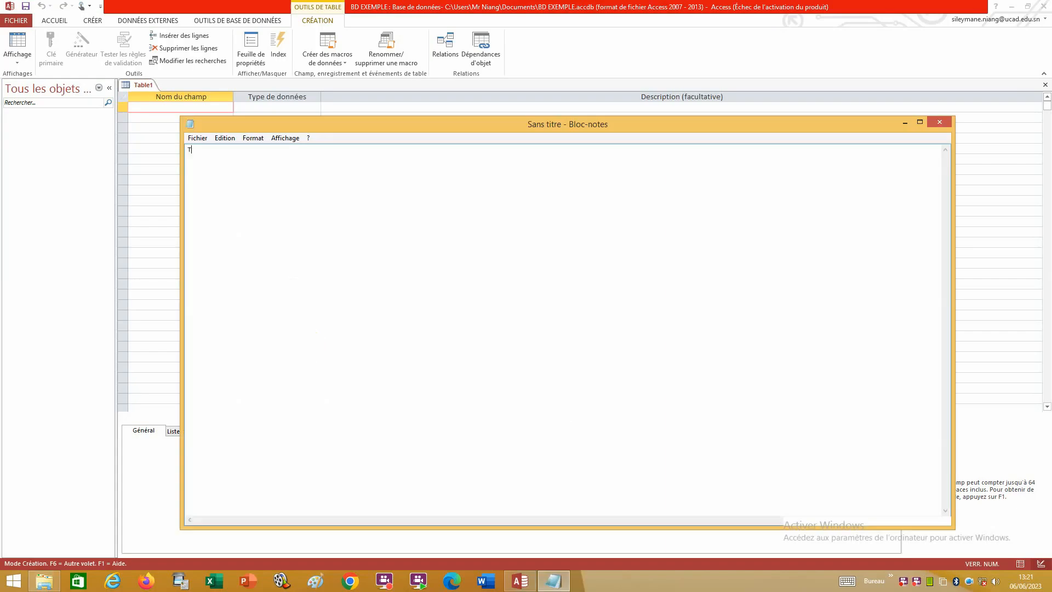
pyautogui.write('able étudiant')
# Set the note's font size to 36
pyautogui.click(260, 138)
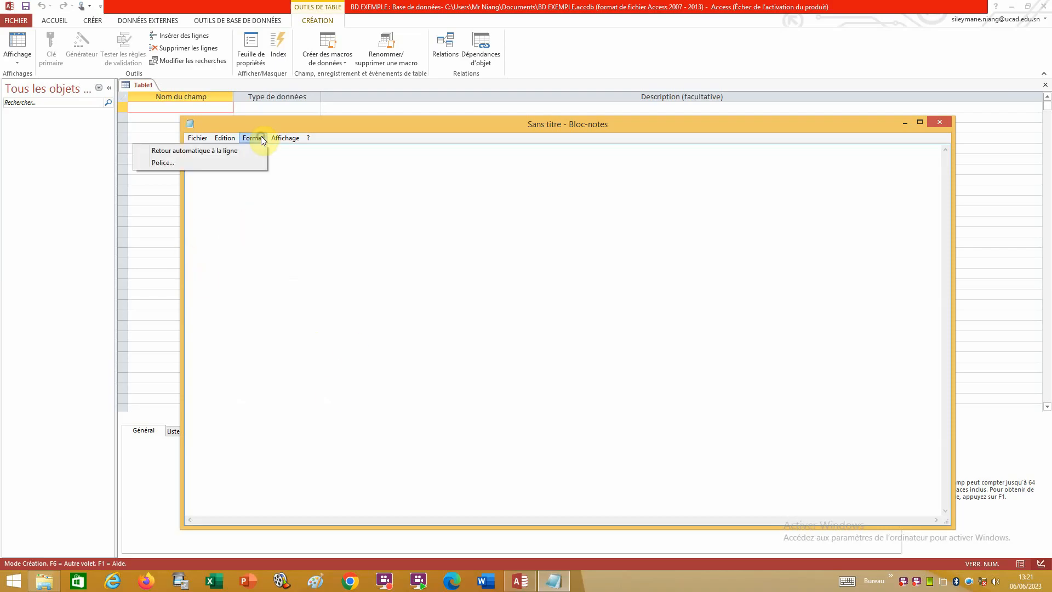
pyautogui.click(175, 162)
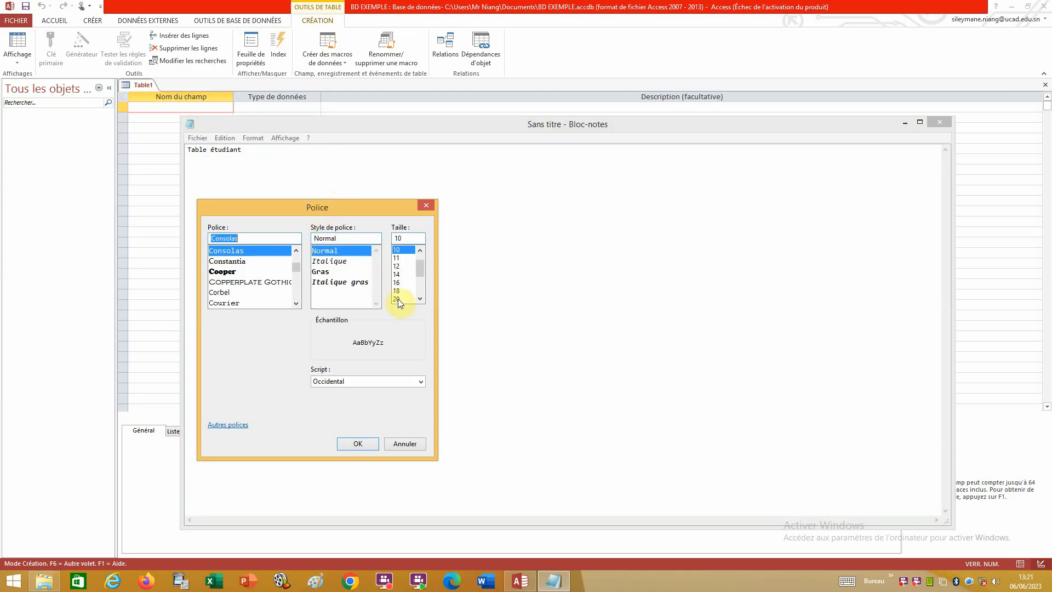
pyautogui.click(420, 298)
pyautogui.click(420, 299)
pyautogui.click(420, 299)
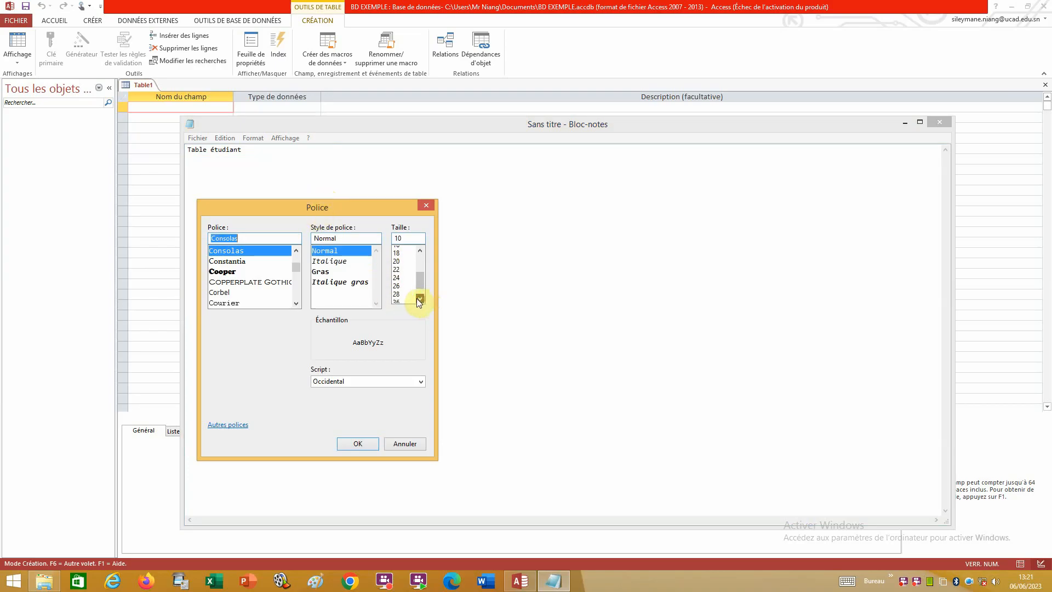
pyautogui.click(421, 298)
pyautogui.click(397, 282)
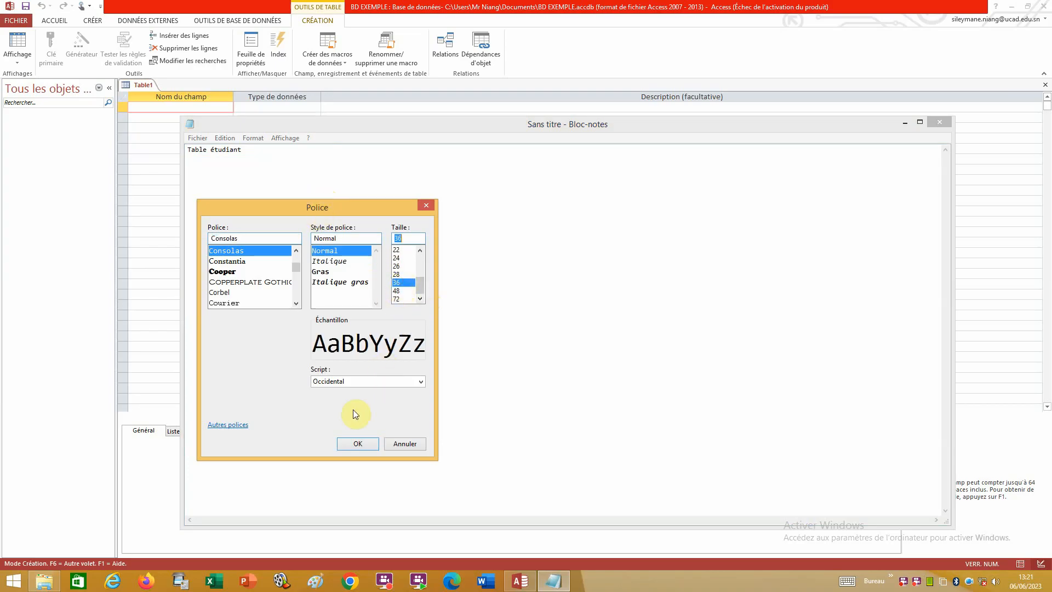
pyautogui.click(357, 444)
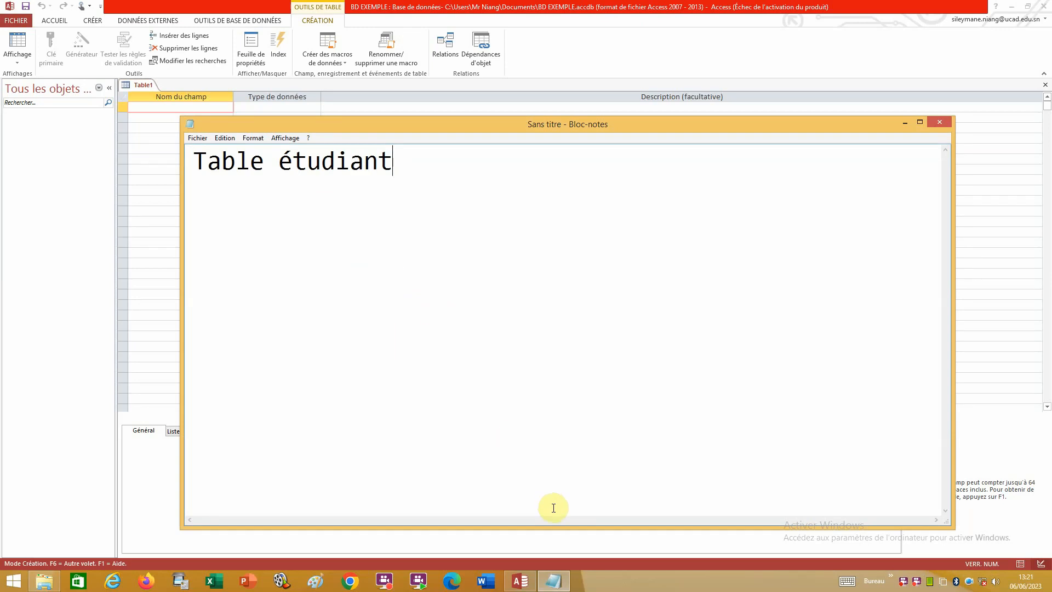
# Below the heading, leave a blank line and write "Numéro étudiant NUMETUD," as the first field entry
pyautogui.press('Return')
pyautogui.write('Numéro ')
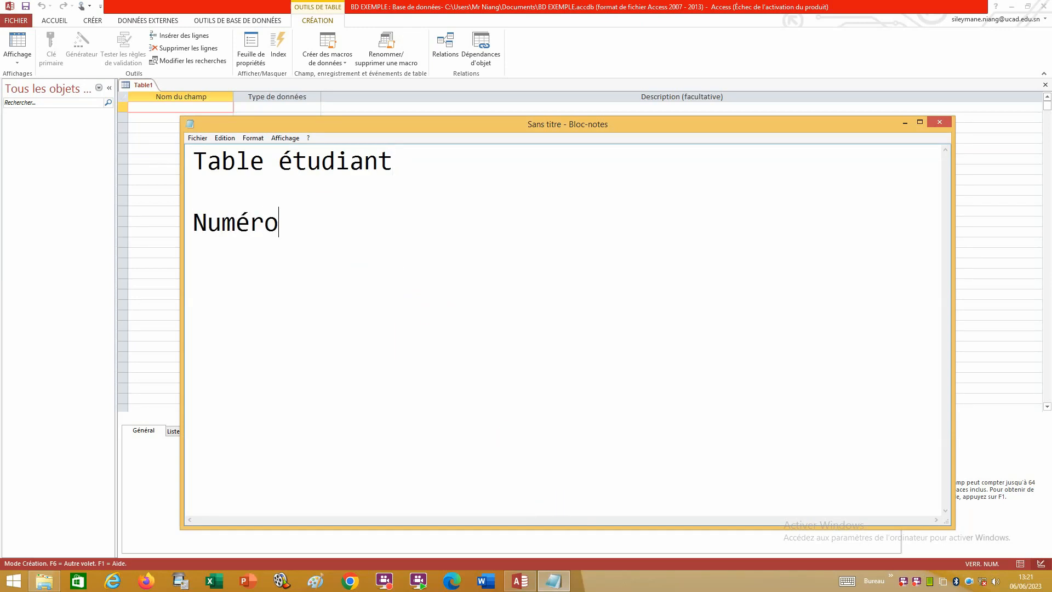
pyautogui.write('étudi')
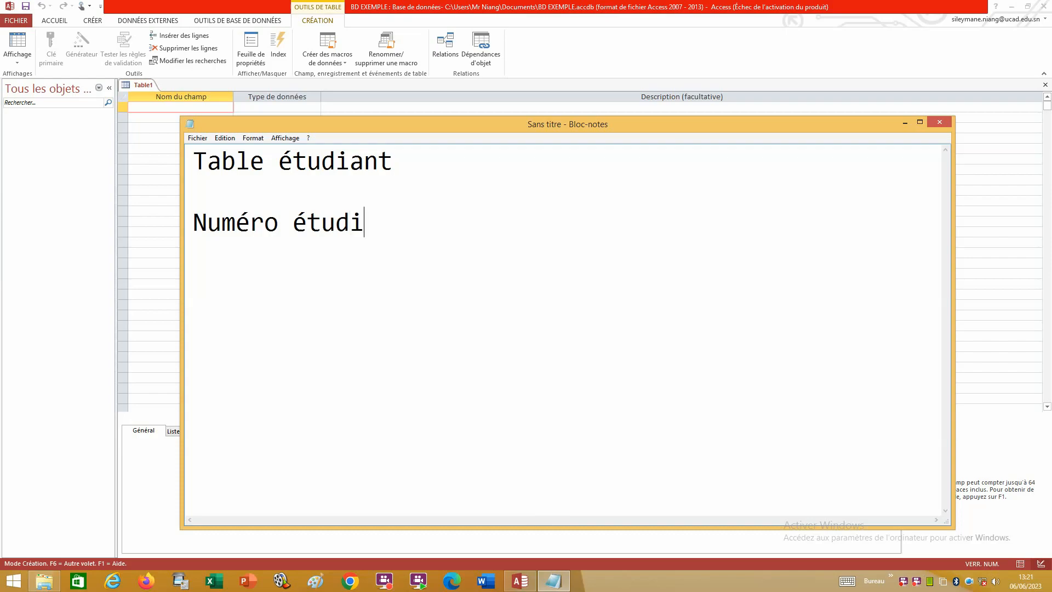
pyautogui.write('ant')
pyautogui.write('NU')
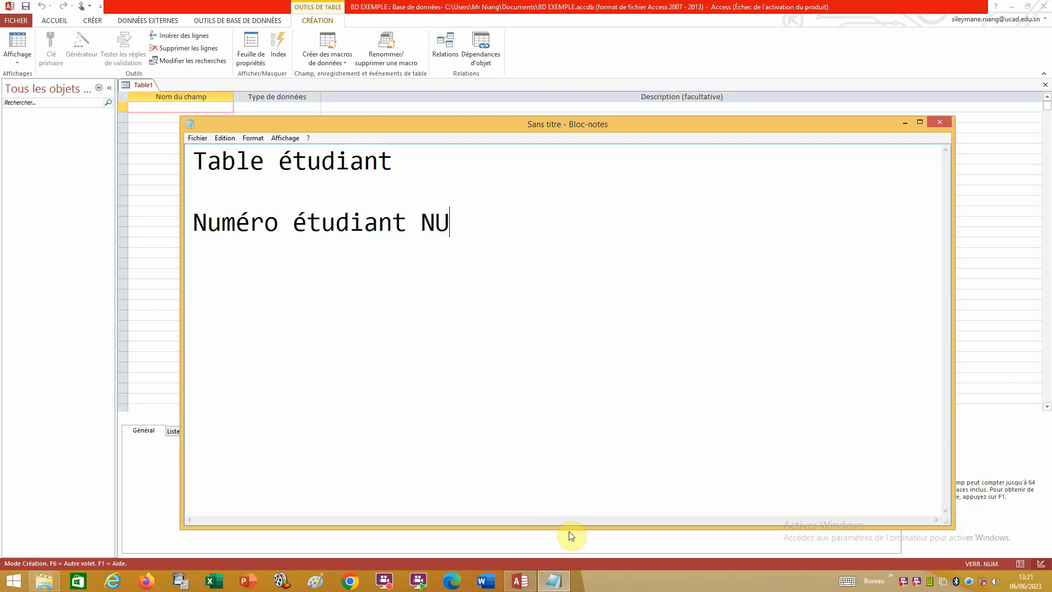
pyautogui.write('METUD')
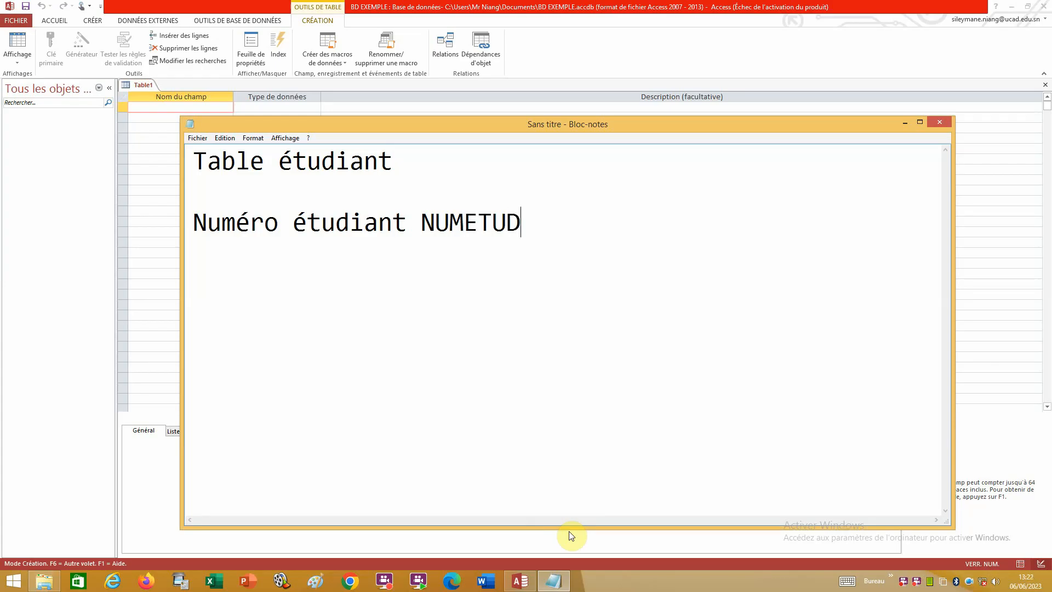
pyautogui.write(',')
pyautogui.write('2023')
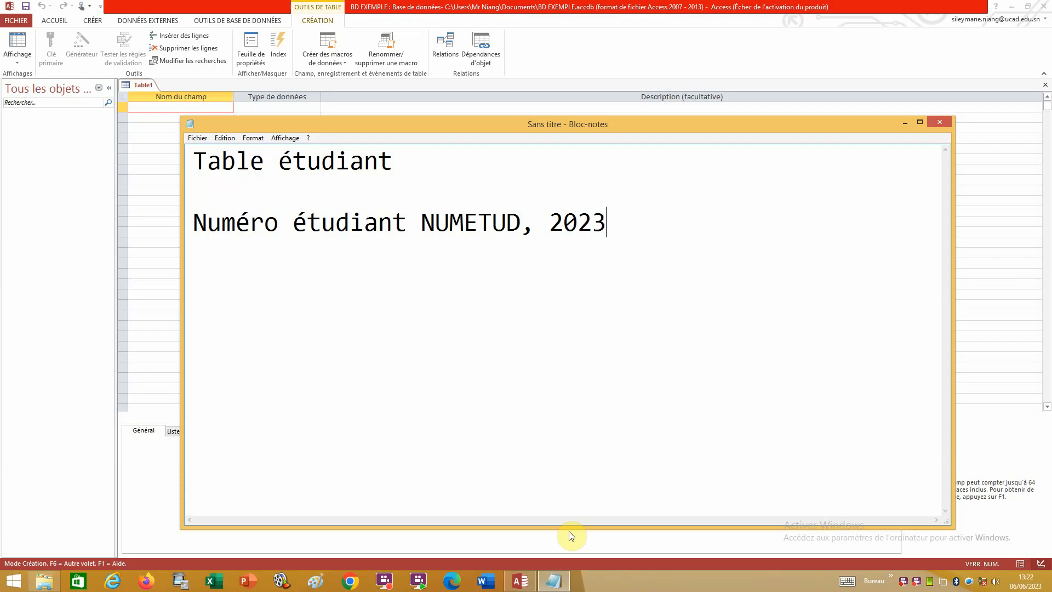
pyautogui.write('XCV22')
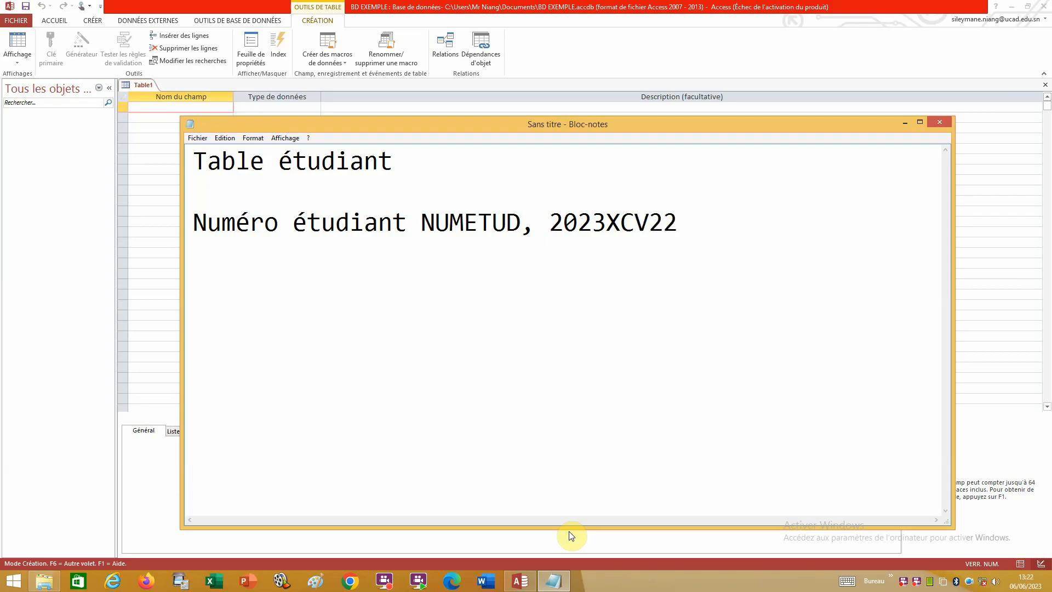
pyautogui.press('BackSpace')
pyautogui.press('BackSpace')
pyautogui.press('BackSpace')
pyautogui.press('BackSpace')
pyautogui.press('BackSpace')
pyautogui.press('BackSpace')
pyautogui.press('BackSpace')
pyautogui.press('BackSpace')
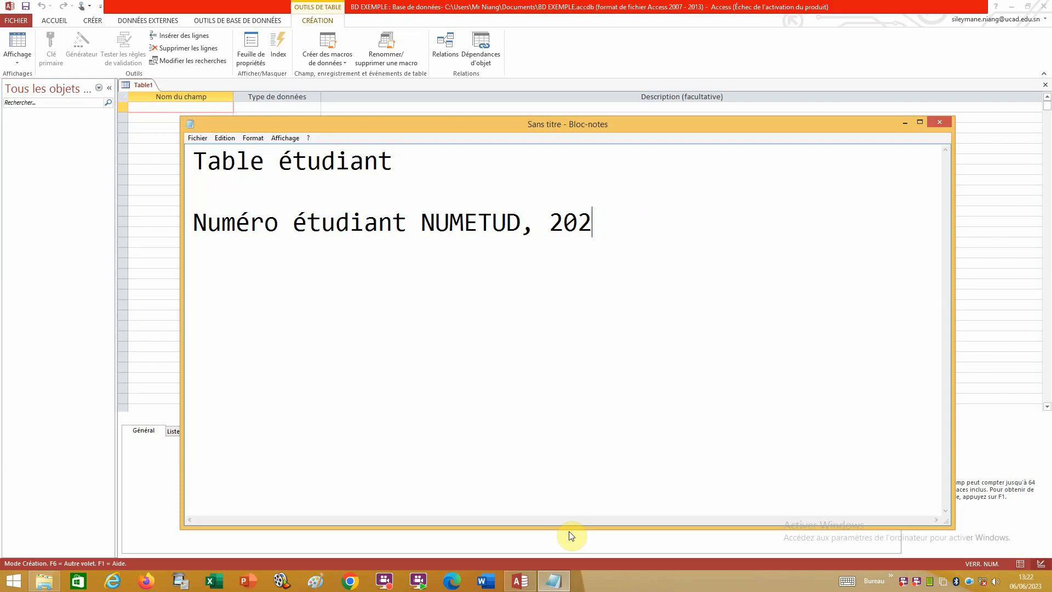
pyautogui.press('BackSpace')
# Complete the NUMETUD line with "Texte, taille 50"
pyautogui.write('Texte')
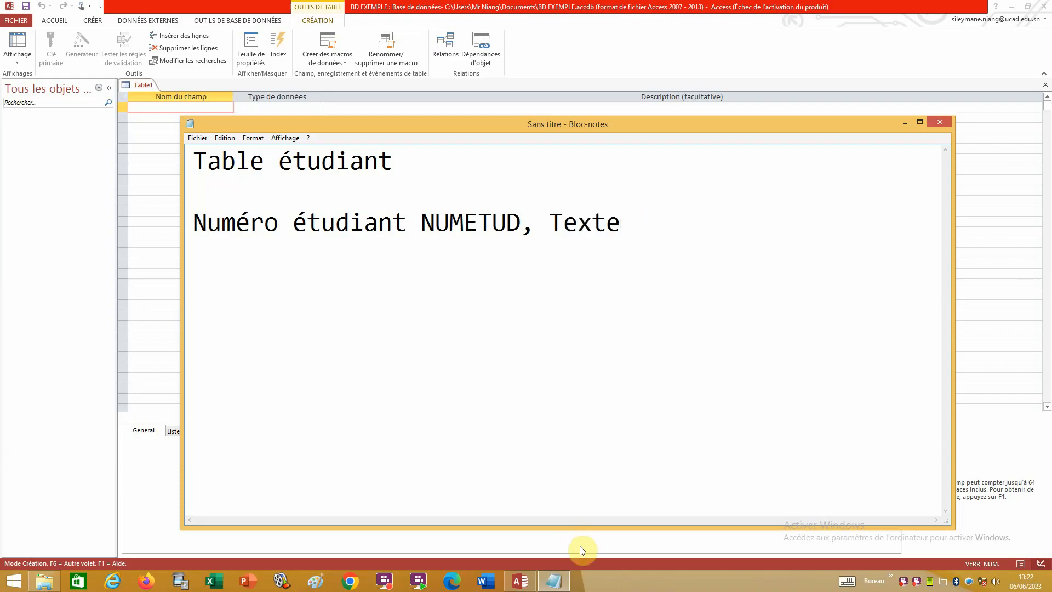
pyautogui.write(', taille ')
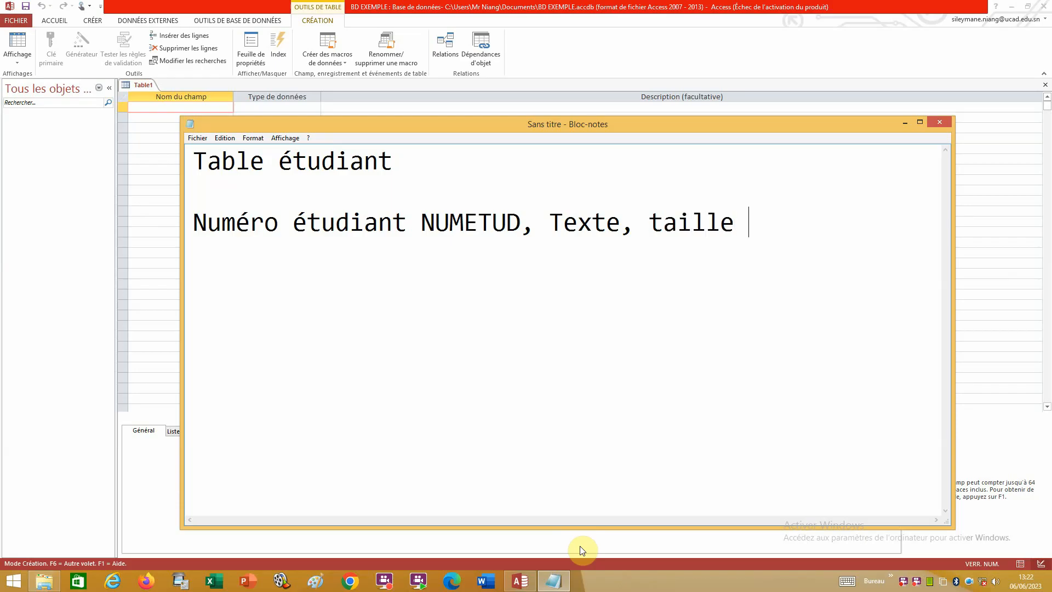
pyautogui.write('50')
# Add the line "Nom étudiant NOMETUD, texte, taille 50" to the field list
pyautogui.press('Return')
pyautogui.write('Nom étudian')
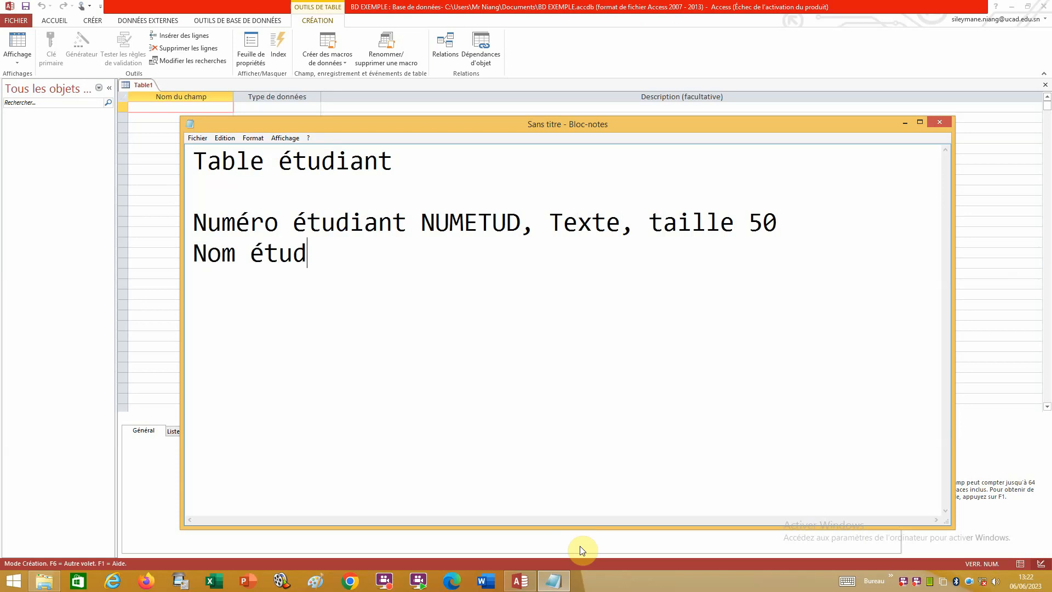
pyautogui.press('BackSpace')
pyautogui.write('ant NOMETUD')
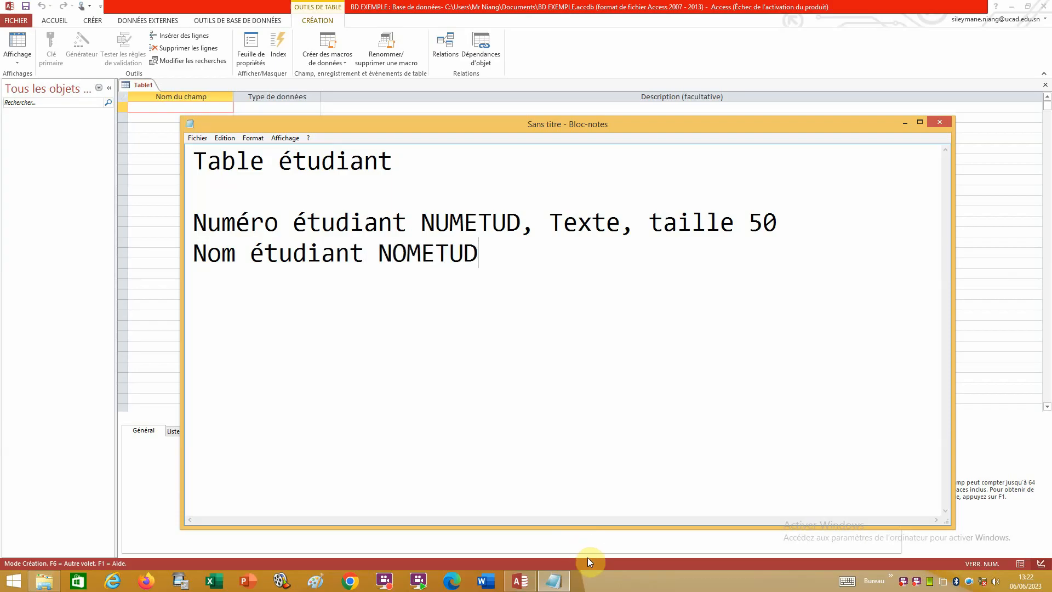
pyautogui.write(', texte')
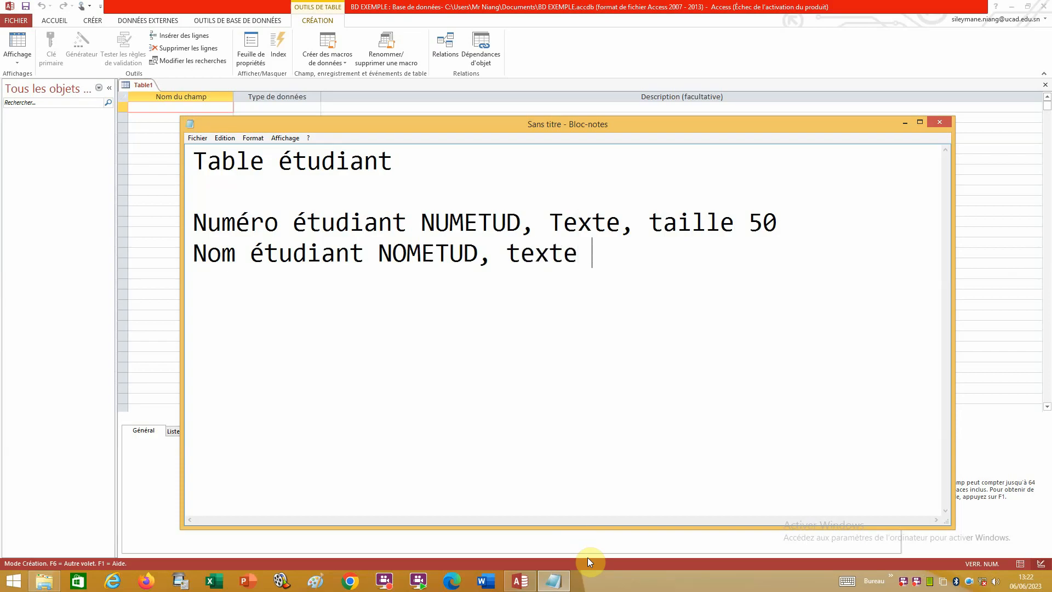
pyautogui.press('BackSpace')
pyautogui.write(', taille ')
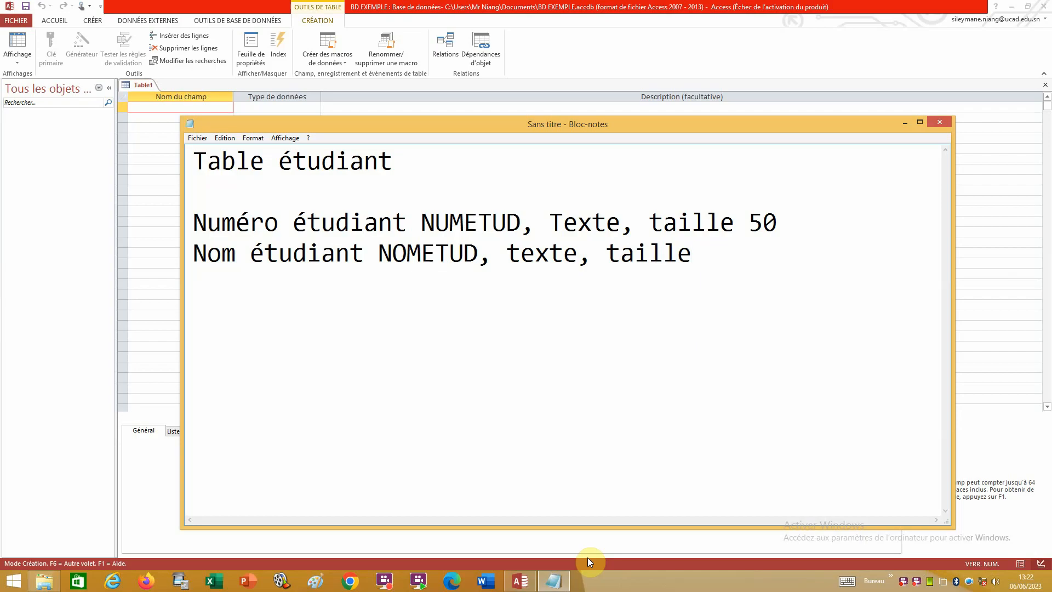
pyautogui.write('50')
# Add the line "Prénom étudiant PRENETUD, texte, 50" below the NOMETUD entry
pyautogui.press('Return')
pyautogui.write('Préni')
pyautogui.press('BackSpace')
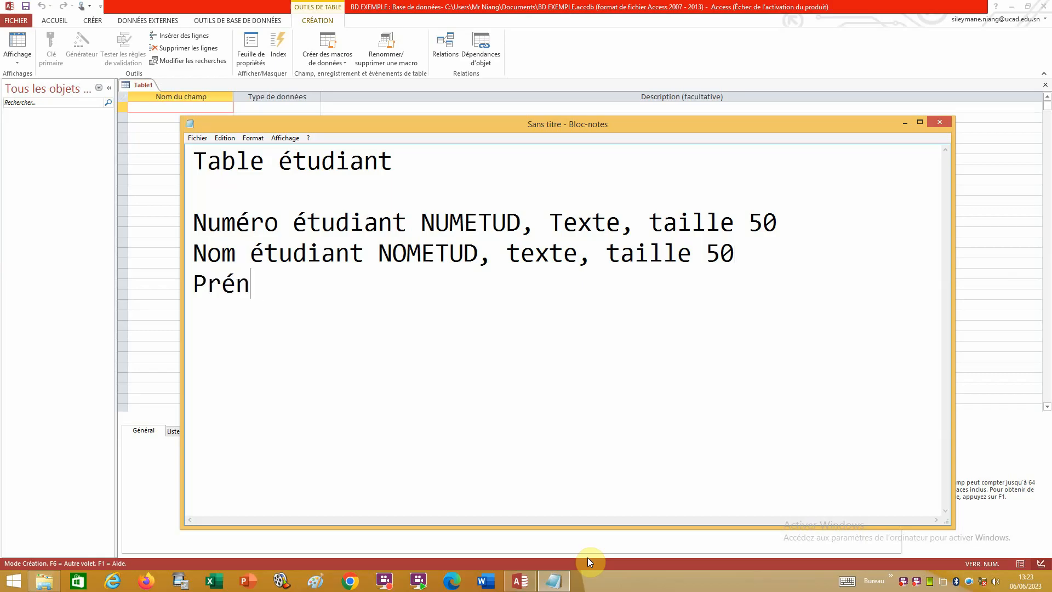
pyautogui.write('om étudia')
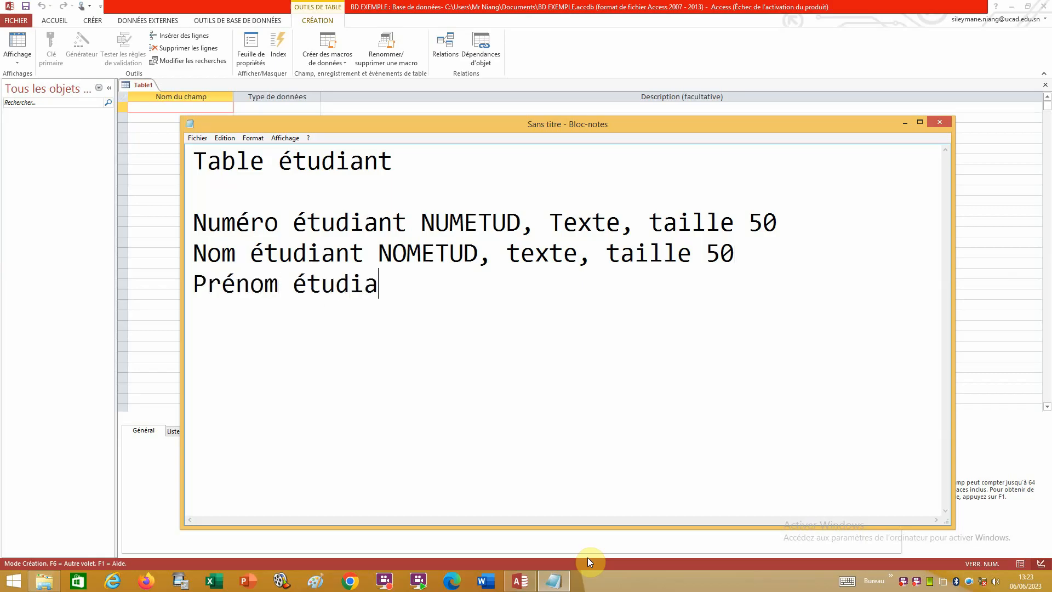
pyautogui.write('nt PRENE')
pyautogui.write('TU')
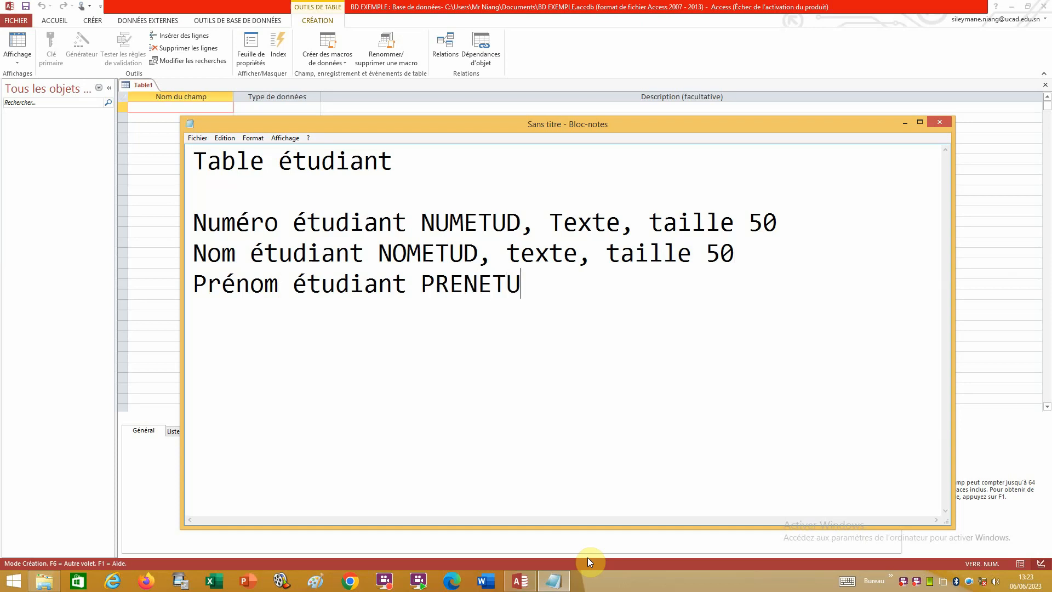
pyautogui.write('D, texte,')
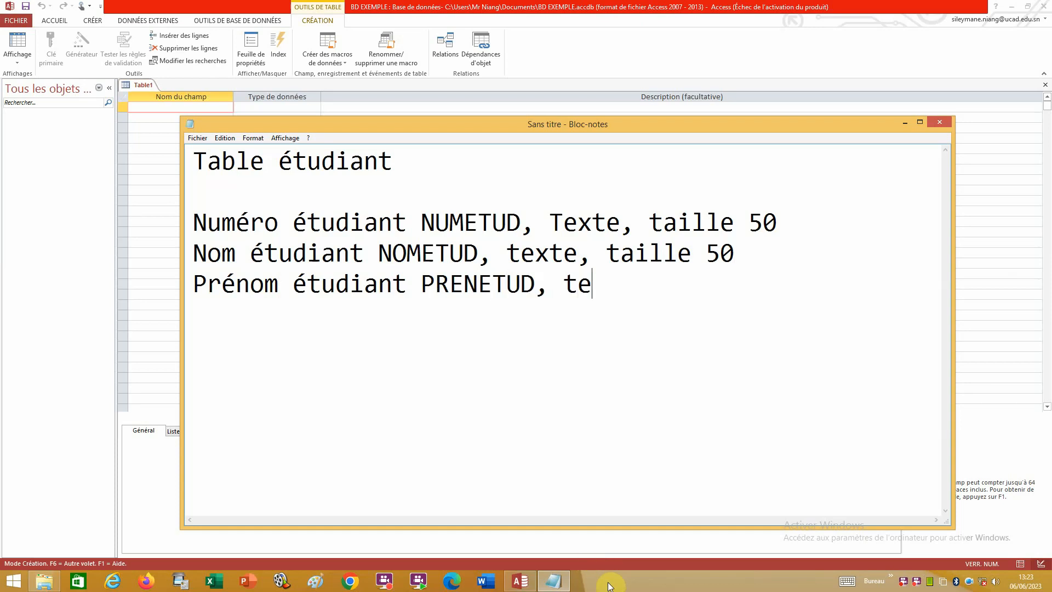
pyautogui.press('BackSpace')
pyautogui.write(', 50')
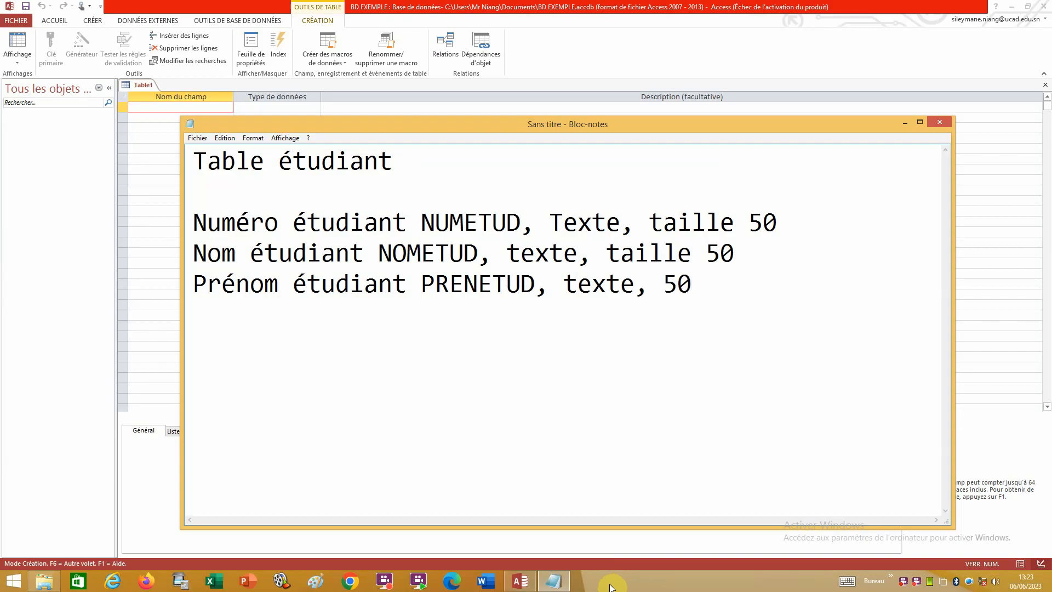
pyautogui.press('Return')
# Switch back to the Access table design and add NUMETUD as the first field, with data type Texte court
pyautogui.click(154, 107)
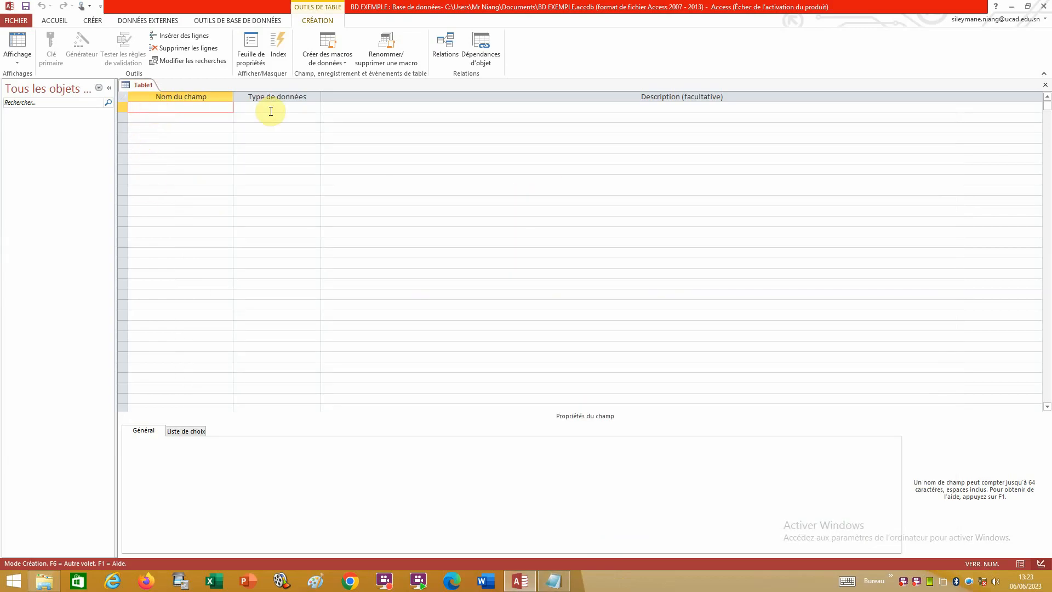
pyautogui.write('NUMETUD')
pyautogui.click(270, 111)
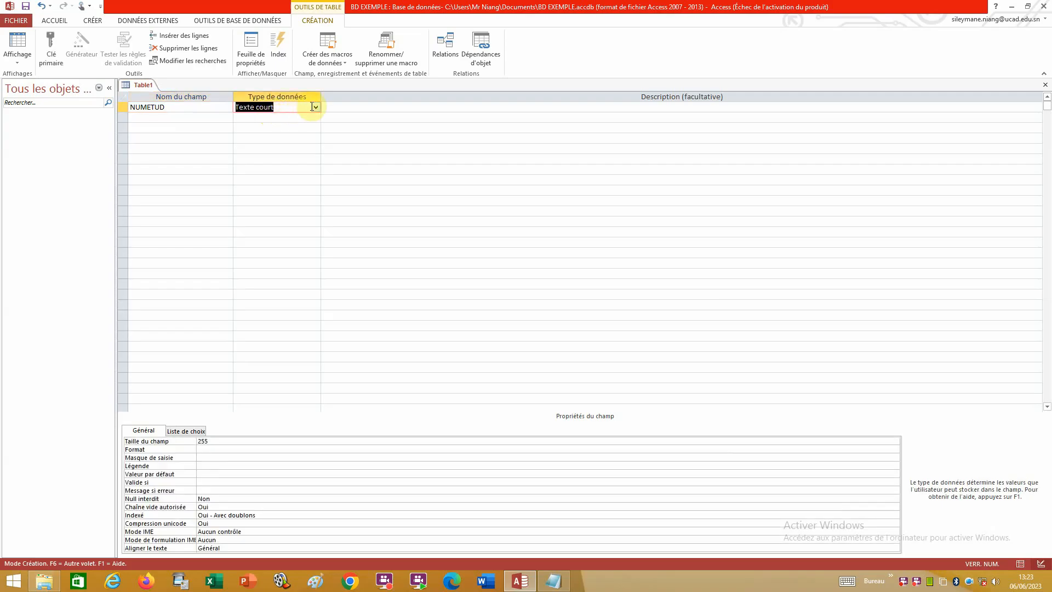
# Examine the list of data types available for the NUMETUD field
pyautogui.click(316, 108)
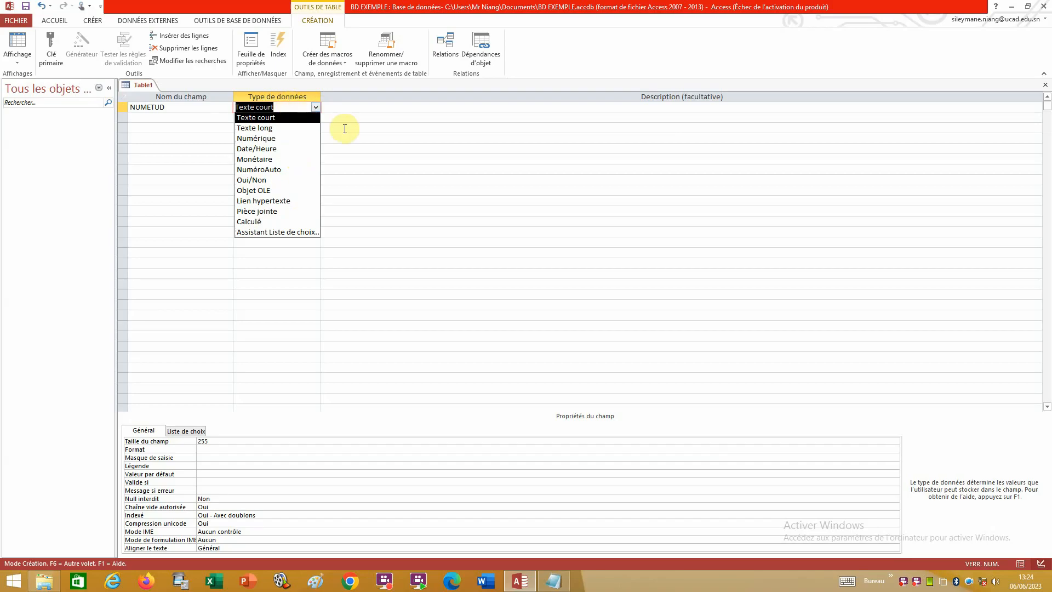
pyautogui.click(290, 106)
pyautogui.press('Return')
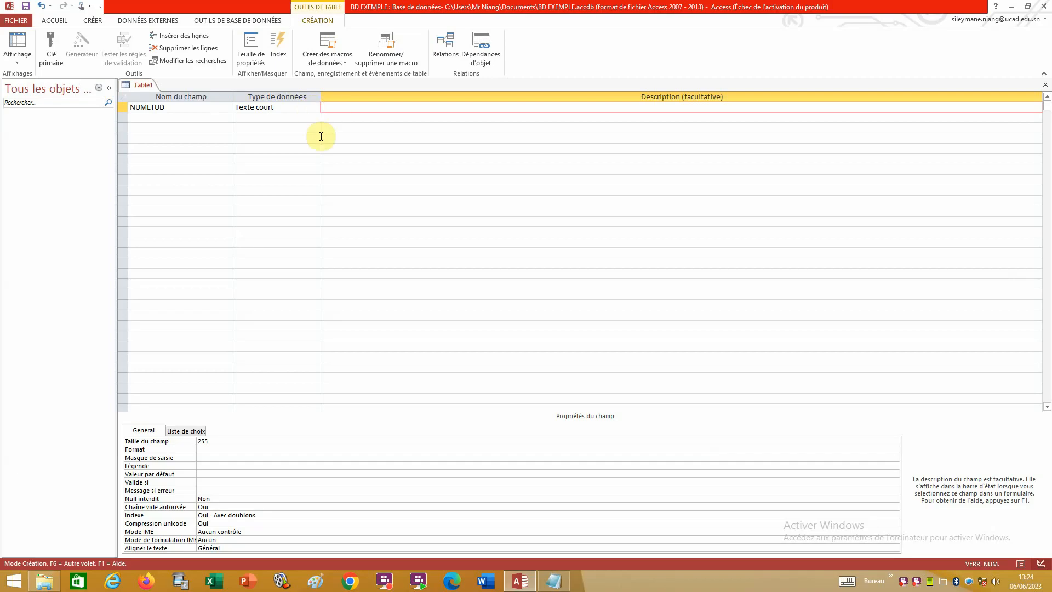
pyautogui.click(297, 106)
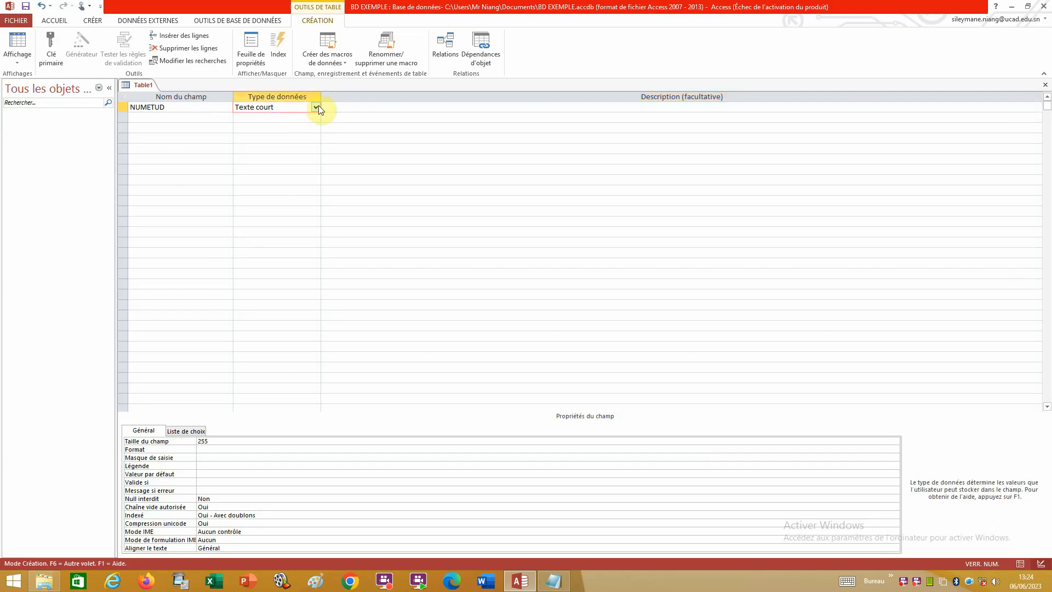
pyautogui.click(318, 105)
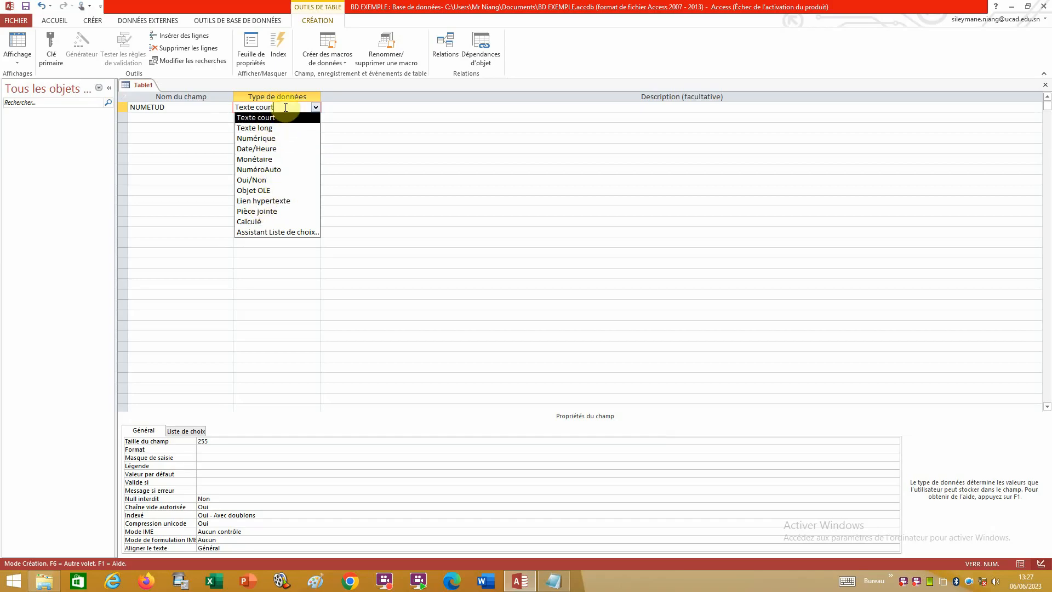
# Add NOMETUD as the second field of the table, with data type Texte court
pyautogui.press('Tab')
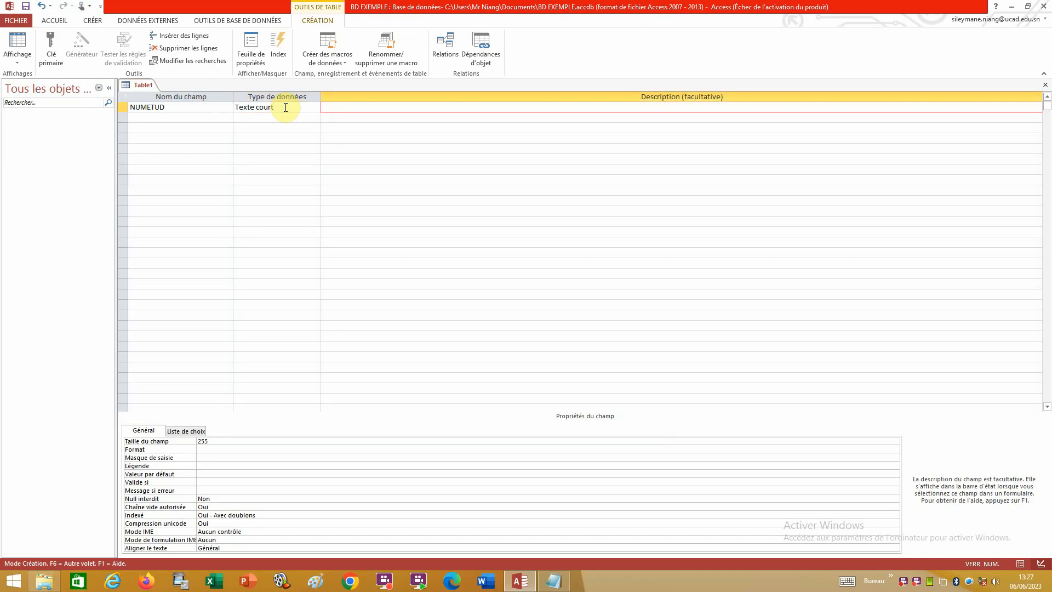
pyautogui.press('Tab')
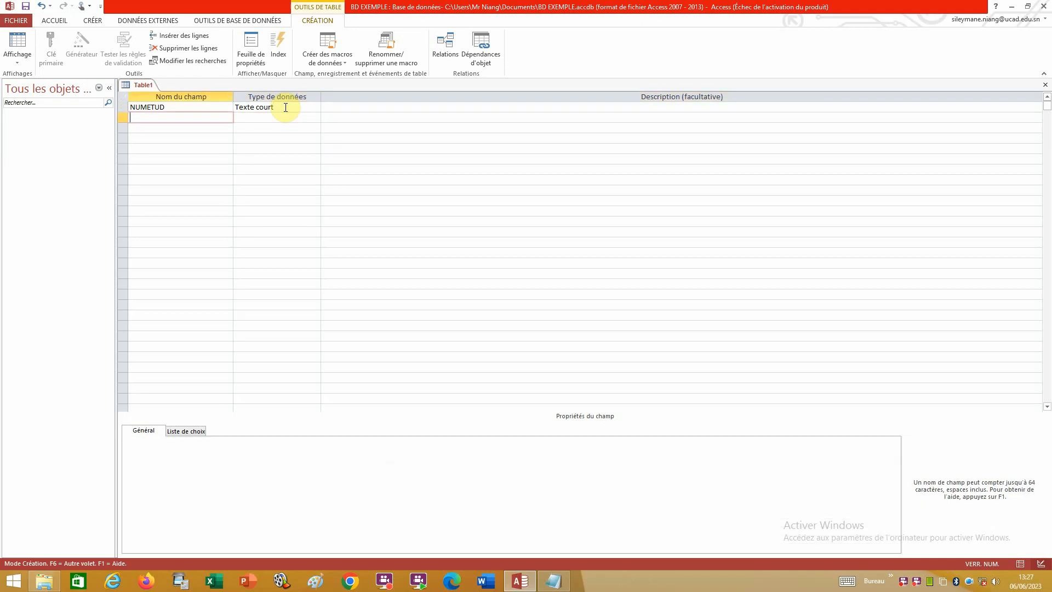
pyautogui.write('nom')
pyautogui.press('BackSpace')
pyautogui.press('BackSpace')
pyautogui.press('BackSpace')
pyautogui.press('capslock')
pyautogui.write('NOMETUD')
pyautogui.press('Tab')
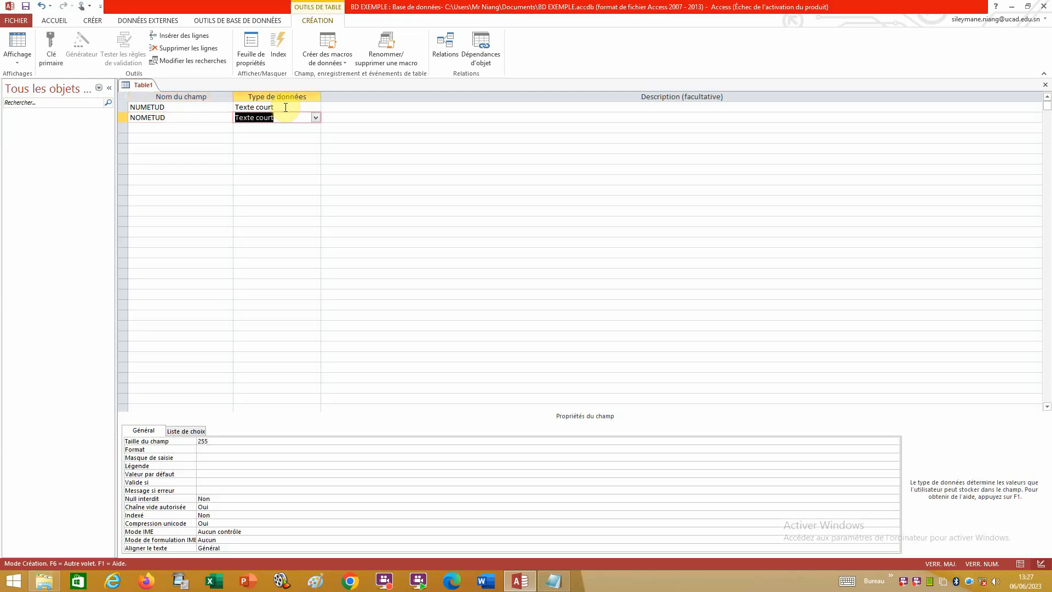
pyautogui.press('Tab')
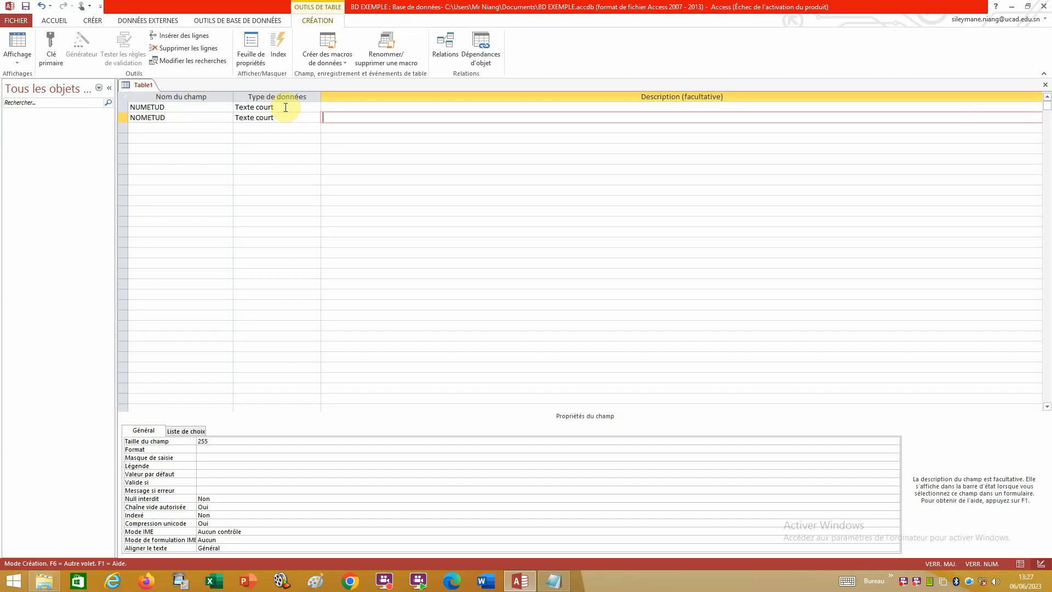
# Add the fields PRENETUD and ADRESSE below NOMETUD, both with data type Texte court
pyautogui.press('Tab')
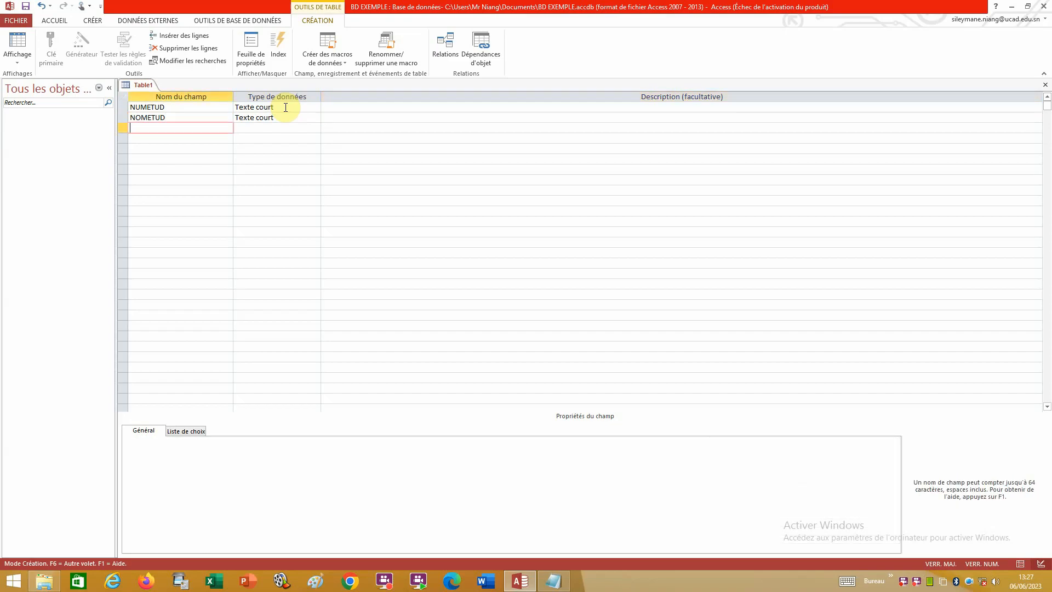
pyautogui.write('PRENETUD')
pyautogui.press('Tab')
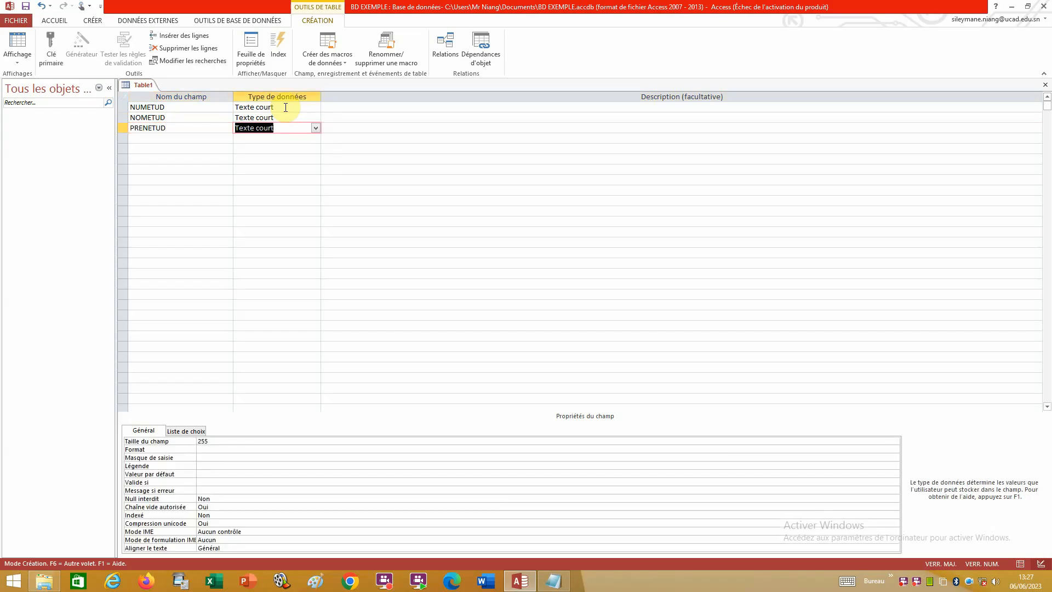
pyautogui.press('Tab')
pyautogui.press('Tab')
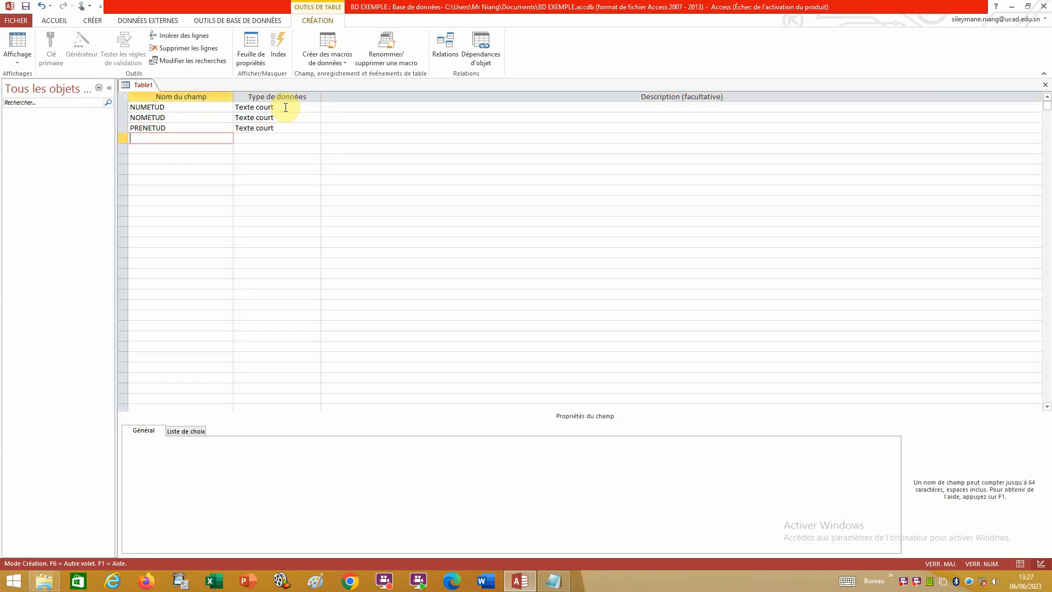
pyautogui.write('ADRESSE')
pyautogui.press('Tab')
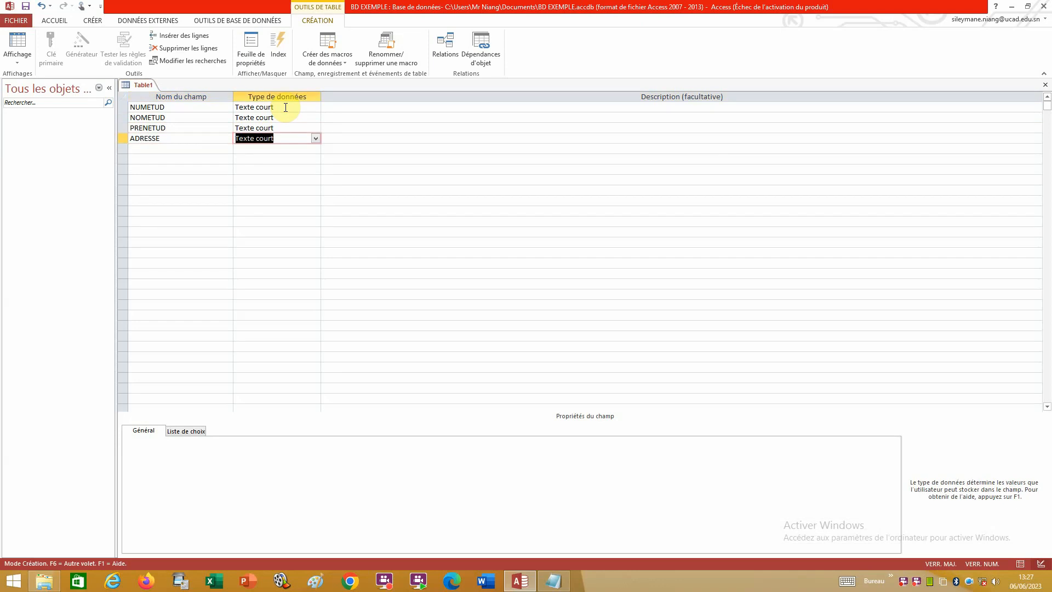
pyautogui.press('Tab')
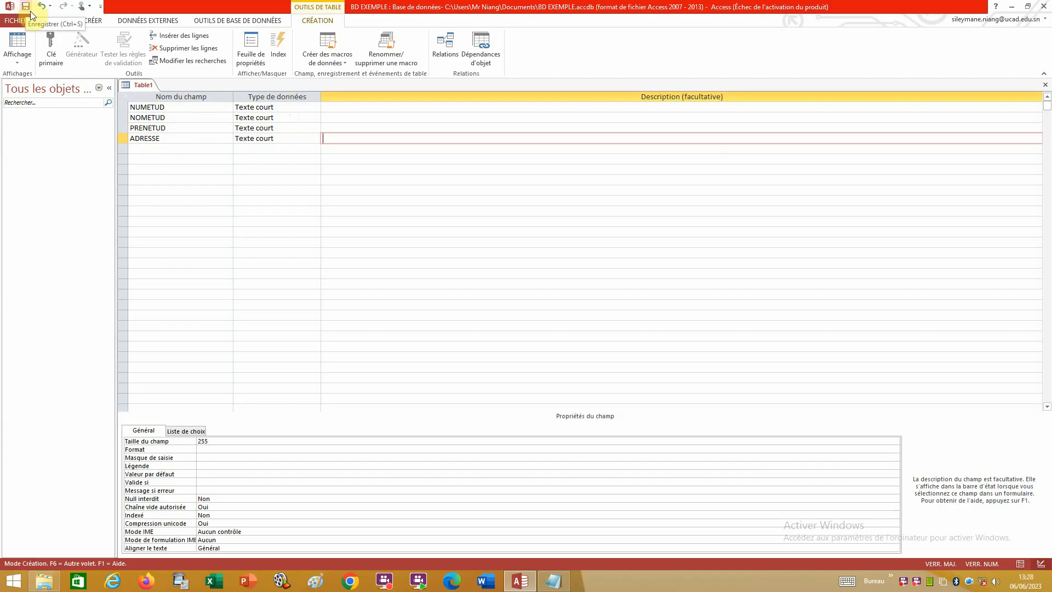
# Save the table as T_ETUDIANT and decline the creation of a primary key
pyautogui.rightClick(139, 86)
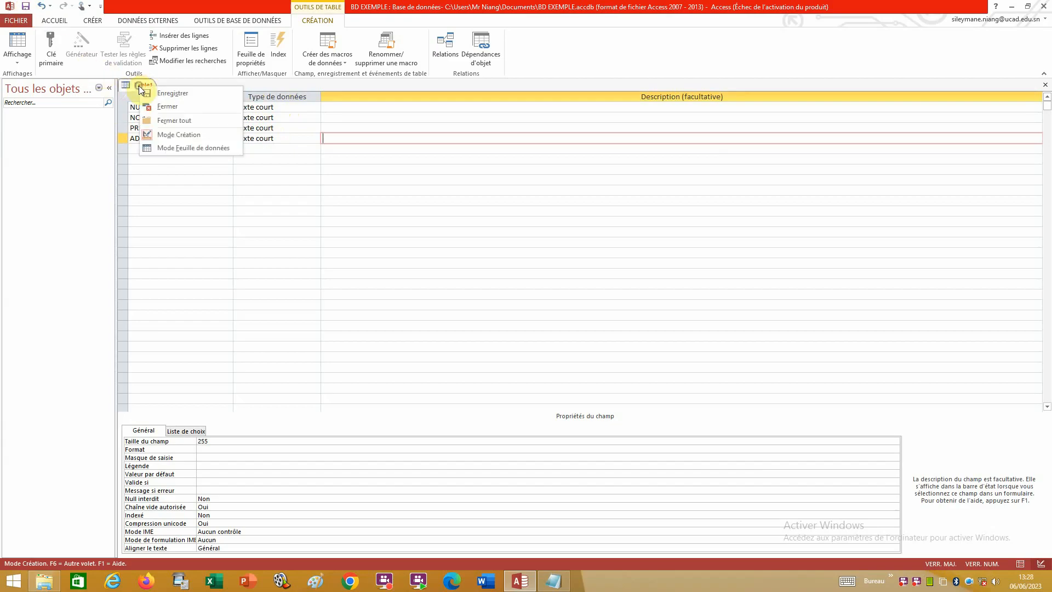
pyautogui.click(176, 92)
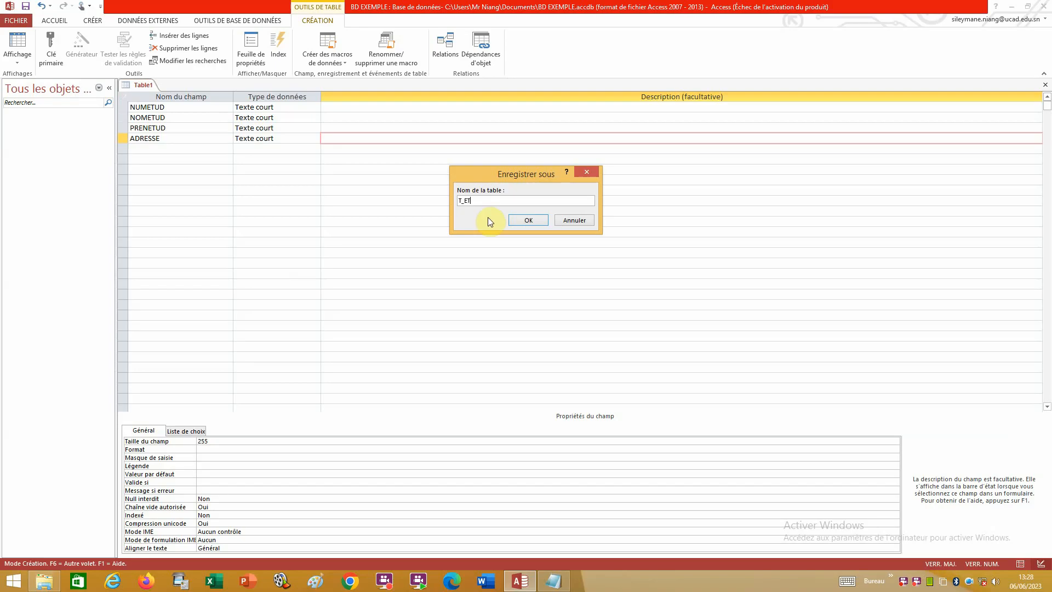
pyautogui.write('UDIANT')
pyautogui.click(529, 220)
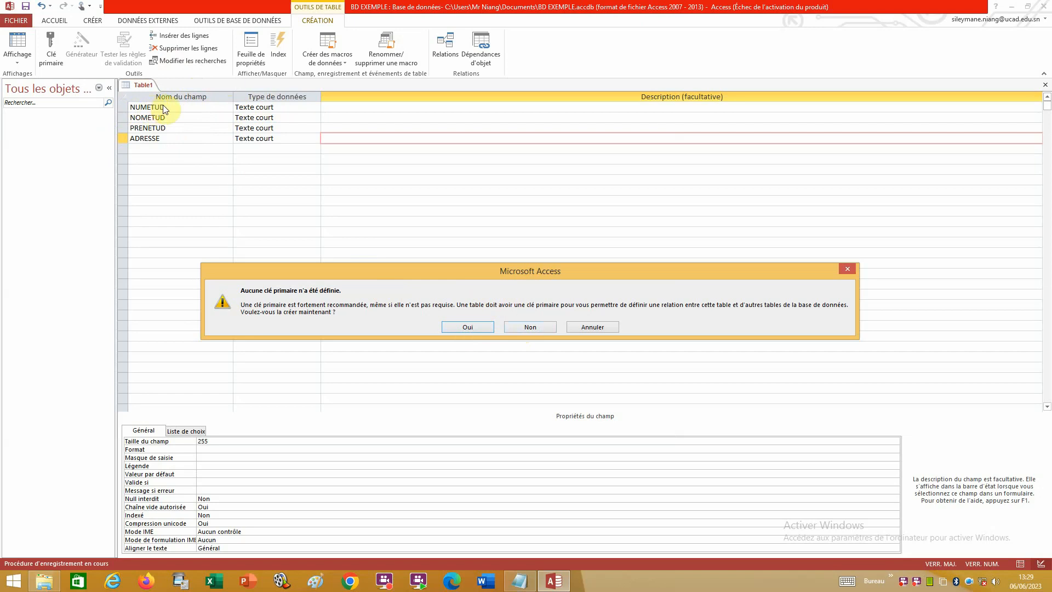
pyautogui.click(530, 327)
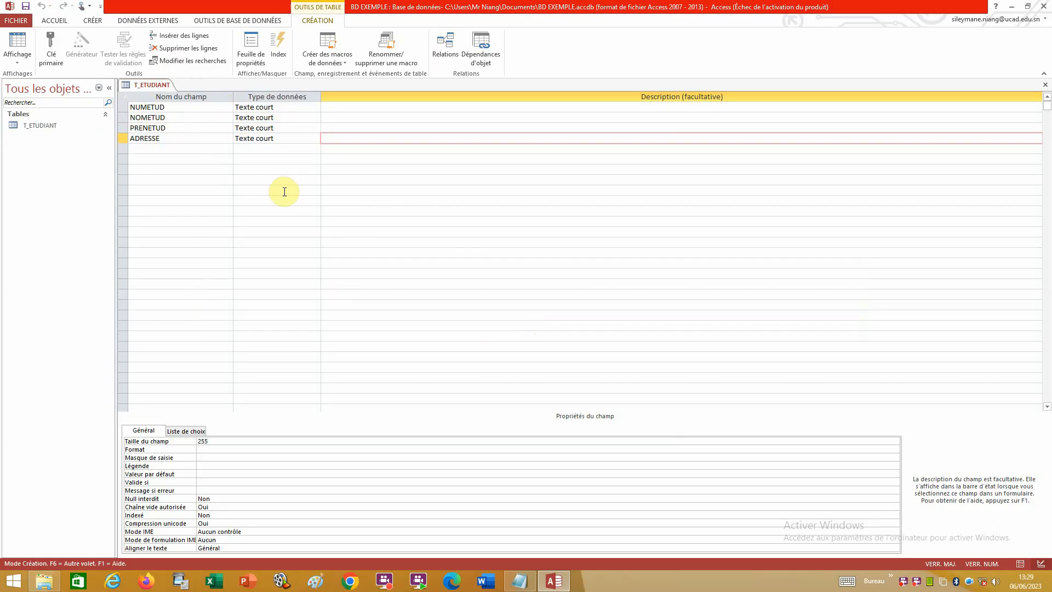
# Close the table design and reopen T_ETUDIANT in datasheet view
pyautogui.click(1044, 87)
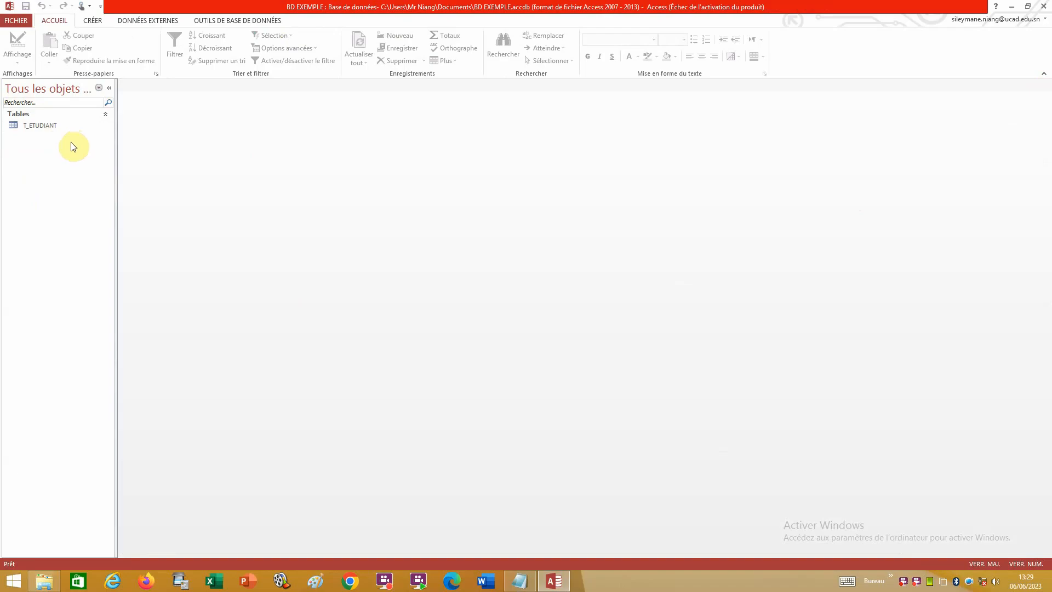
pyautogui.click(46, 126)
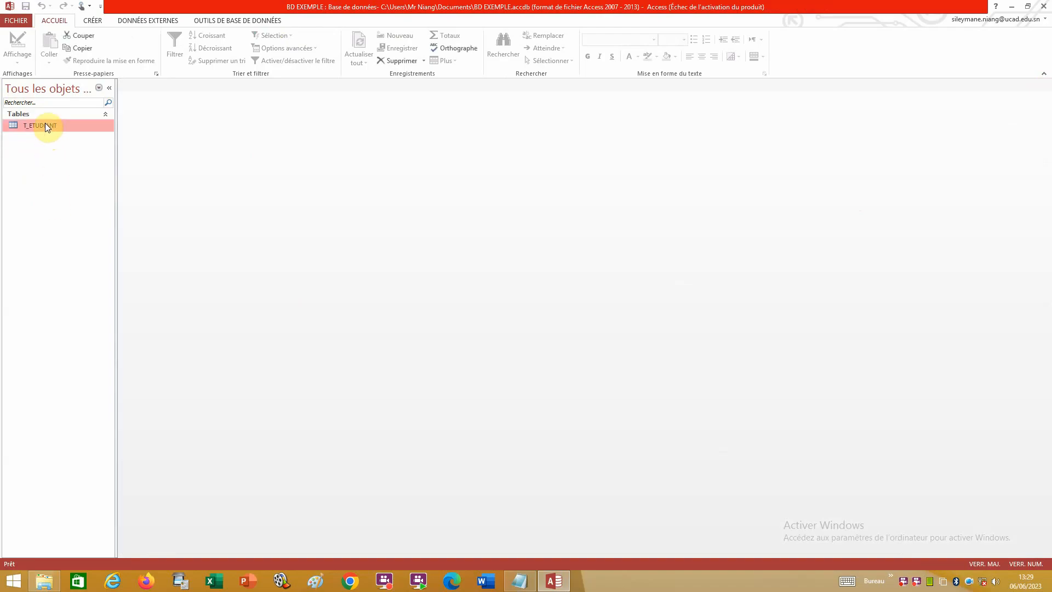
pyautogui.doubleClick(46, 126)
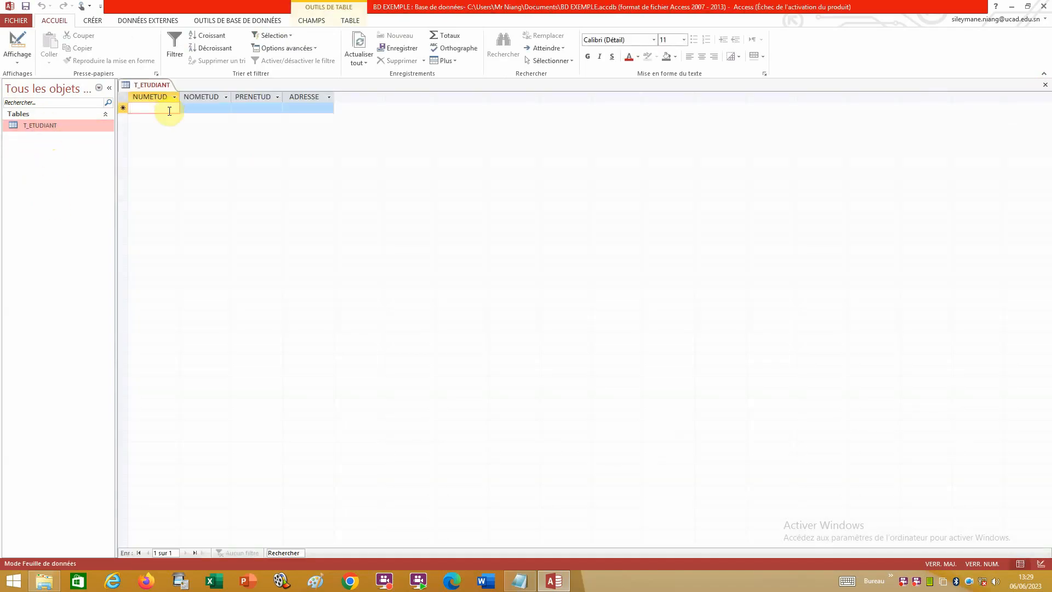
# Examine the NUMETUD, NOMETUD, PRENETUD and ADRESSE columns in the empty row of the T_ETUDIANT datasheet
pyautogui.click(206, 108)
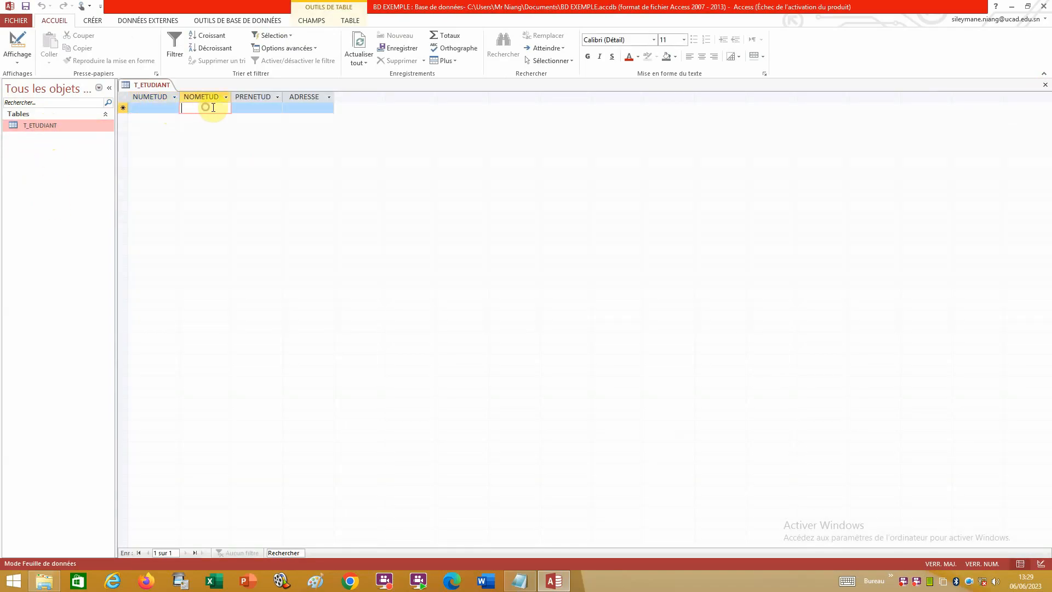
pyautogui.click(270, 108)
pyautogui.click(312, 108)
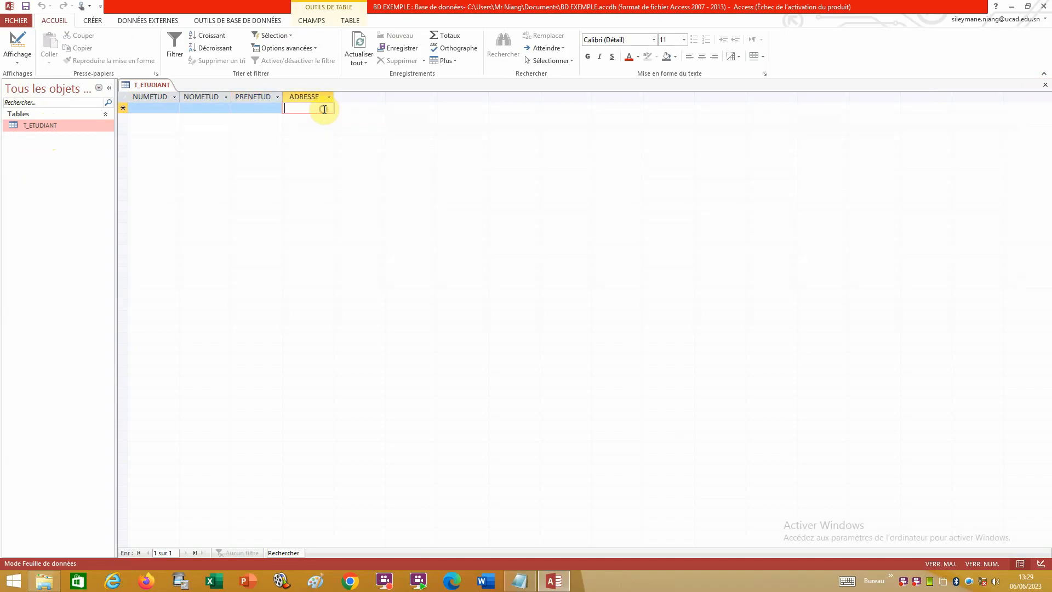
pyautogui.click(162, 106)
pyautogui.click(205, 107)
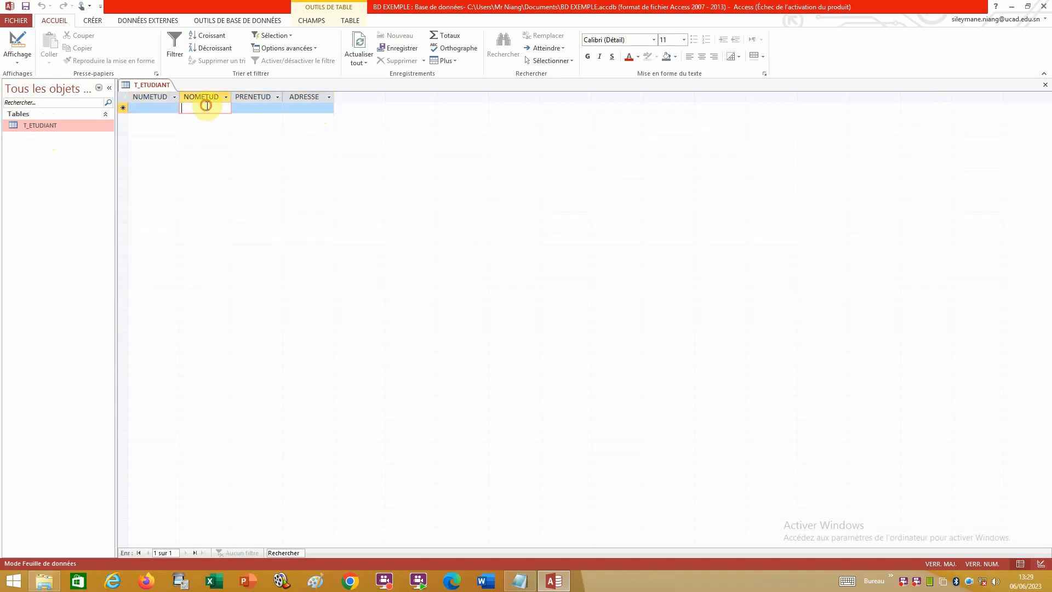
pyautogui.click(244, 107)
pyautogui.click(315, 107)
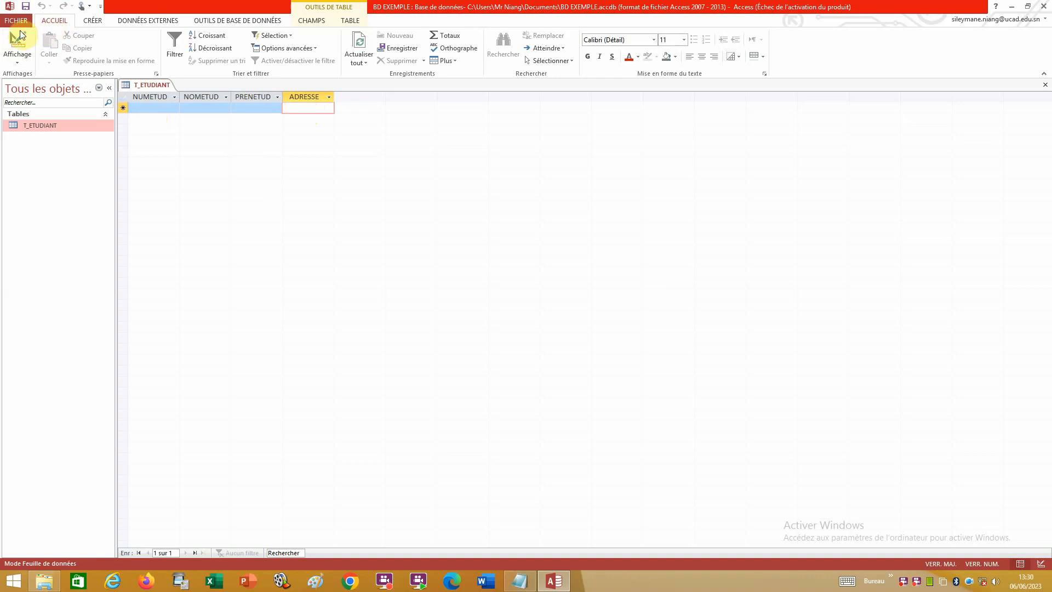
# Return T_ETUDIANT to design view and change the data type of NUMETUD to NuméroAuto
pyautogui.click(16, 61)
pyautogui.click(38, 103)
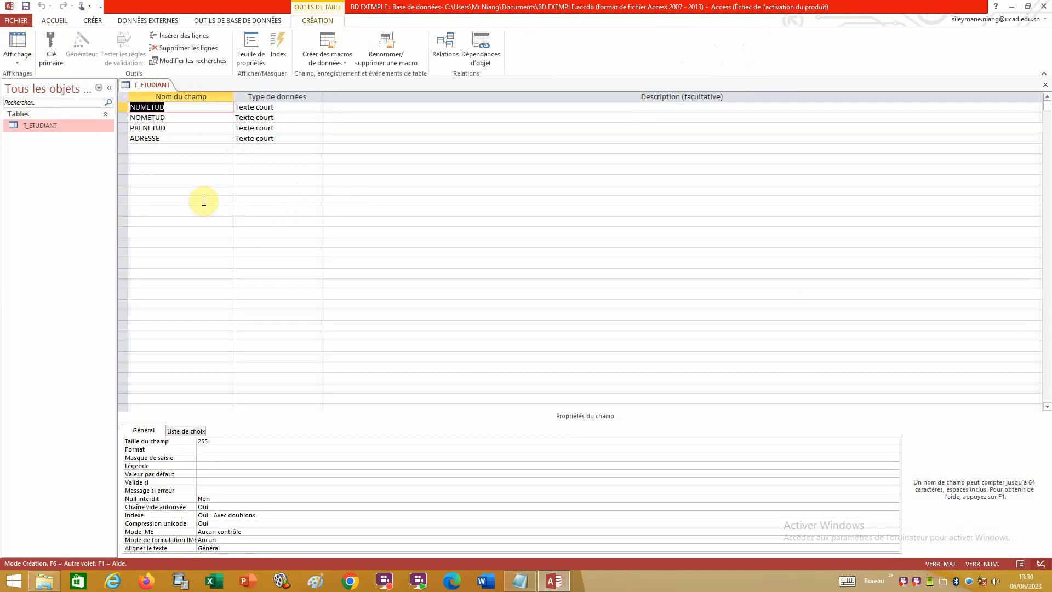
pyautogui.click(147, 105)
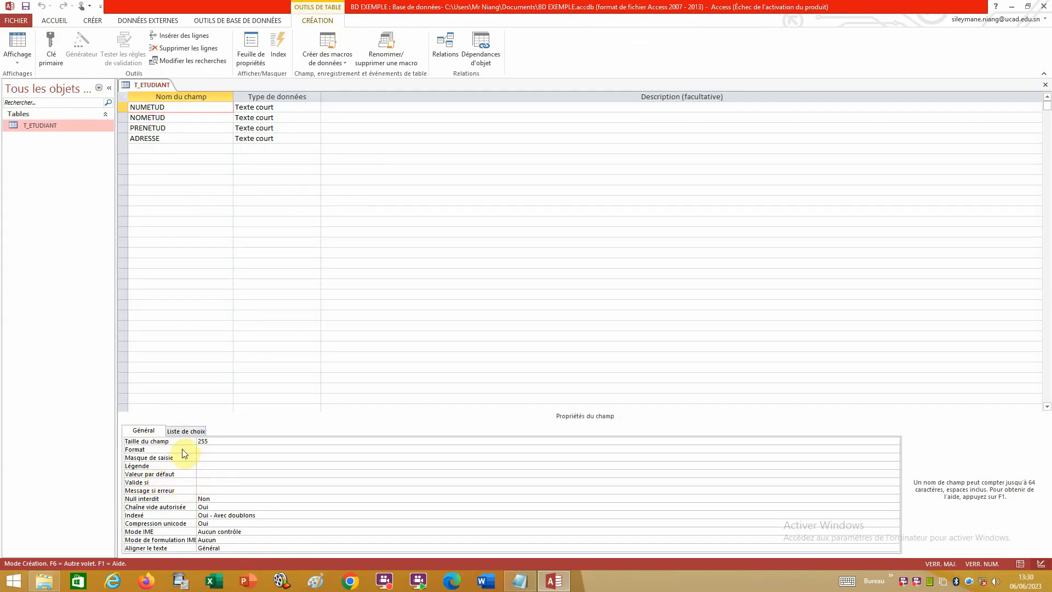
pyautogui.click(218, 440)
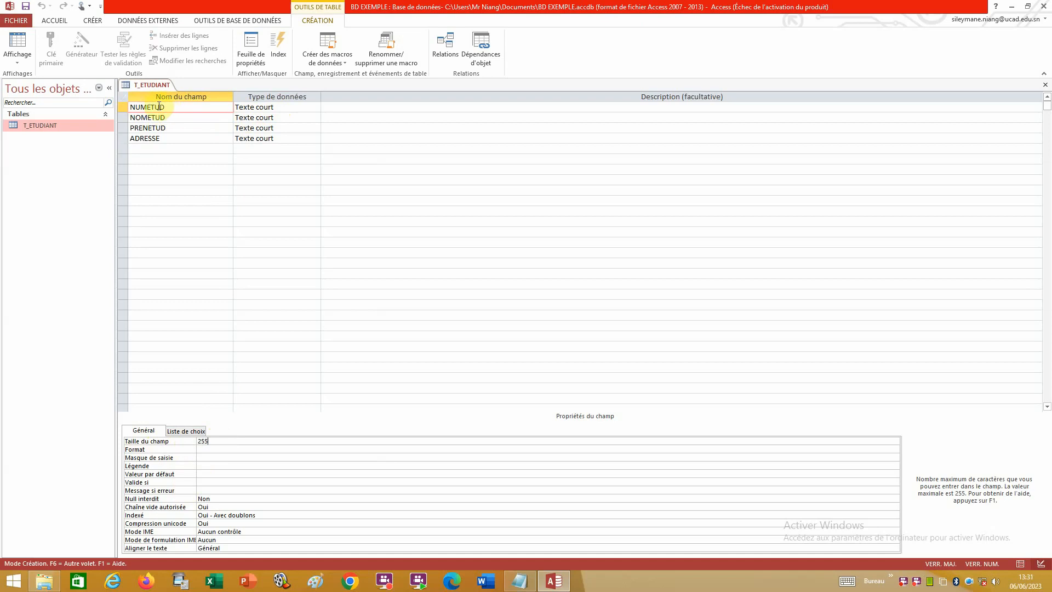
pyautogui.click(282, 107)
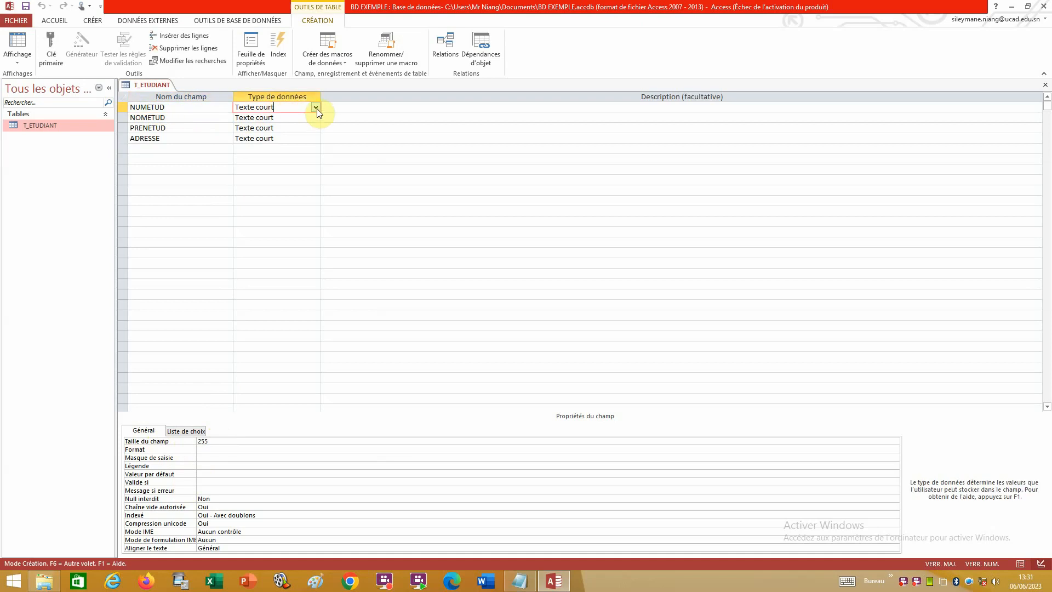
pyautogui.click(316, 109)
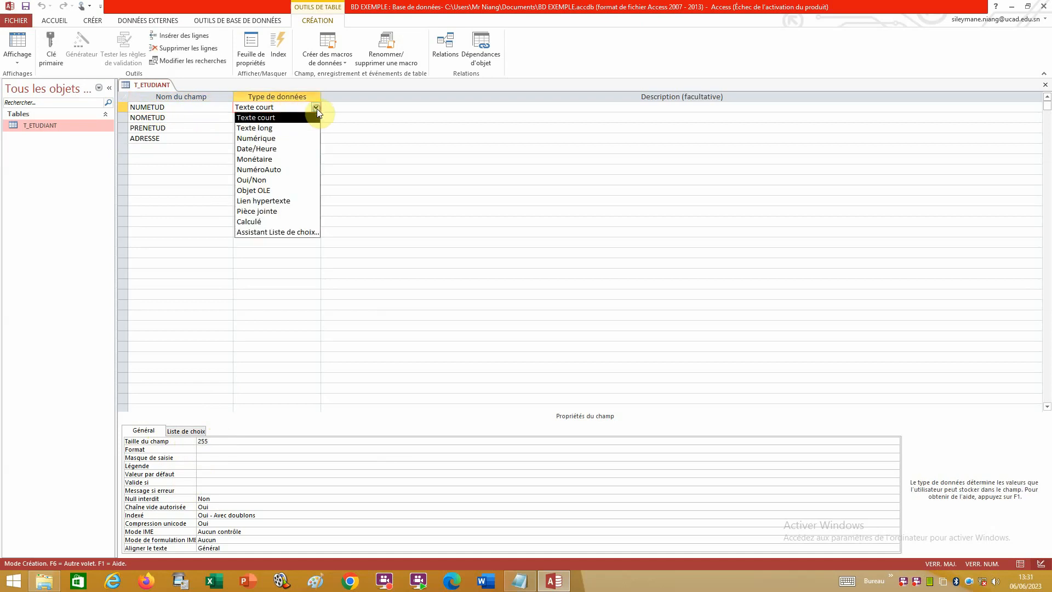
pyautogui.click(281, 171)
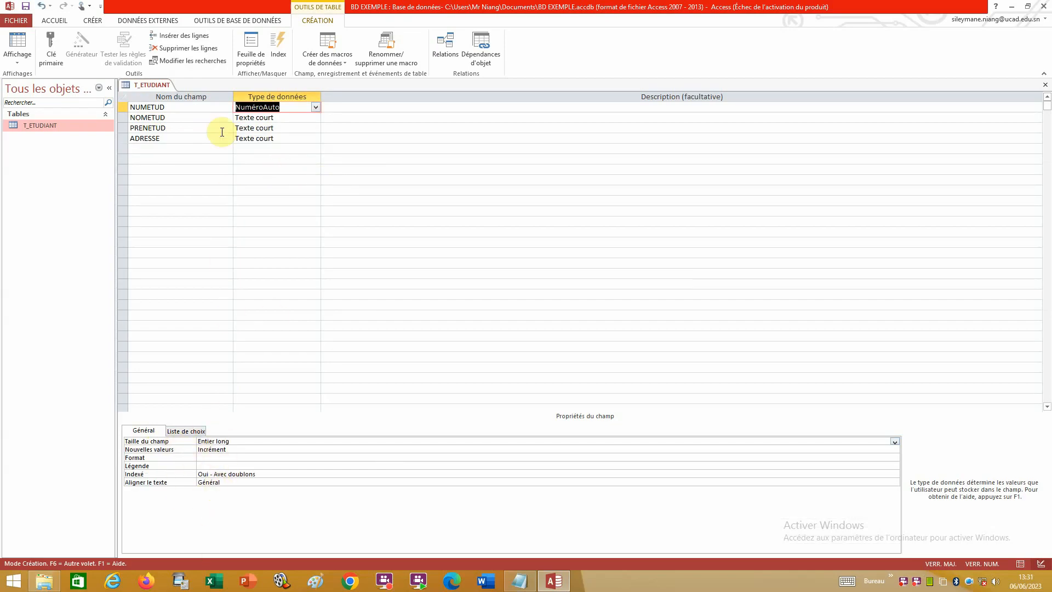
# Set the caption (Légende) of the NUMETUD field to "Numéro Etudiant"
pyautogui.click(176, 109)
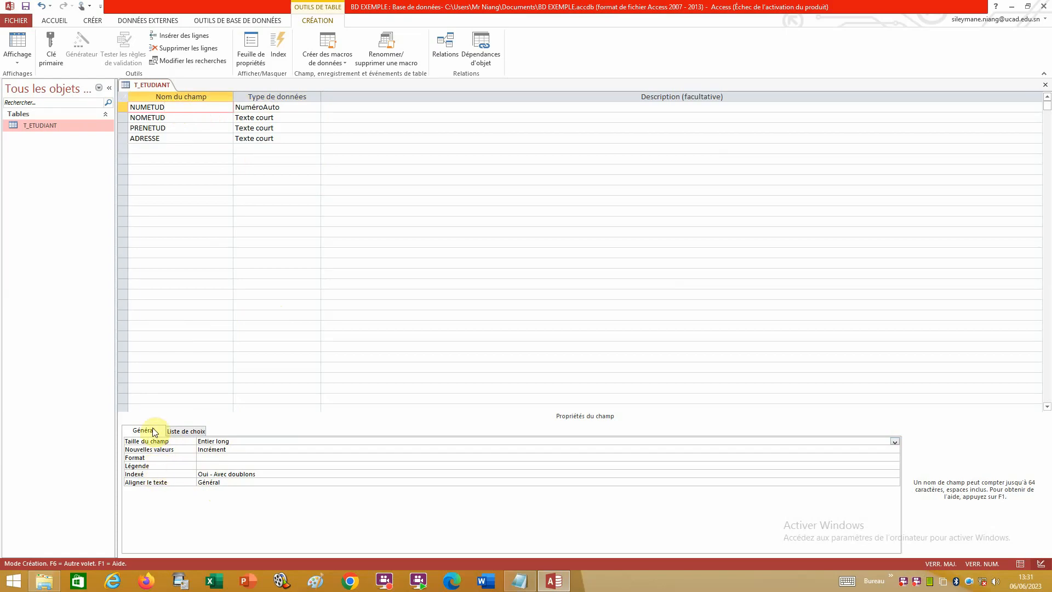
pyautogui.click(208, 466)
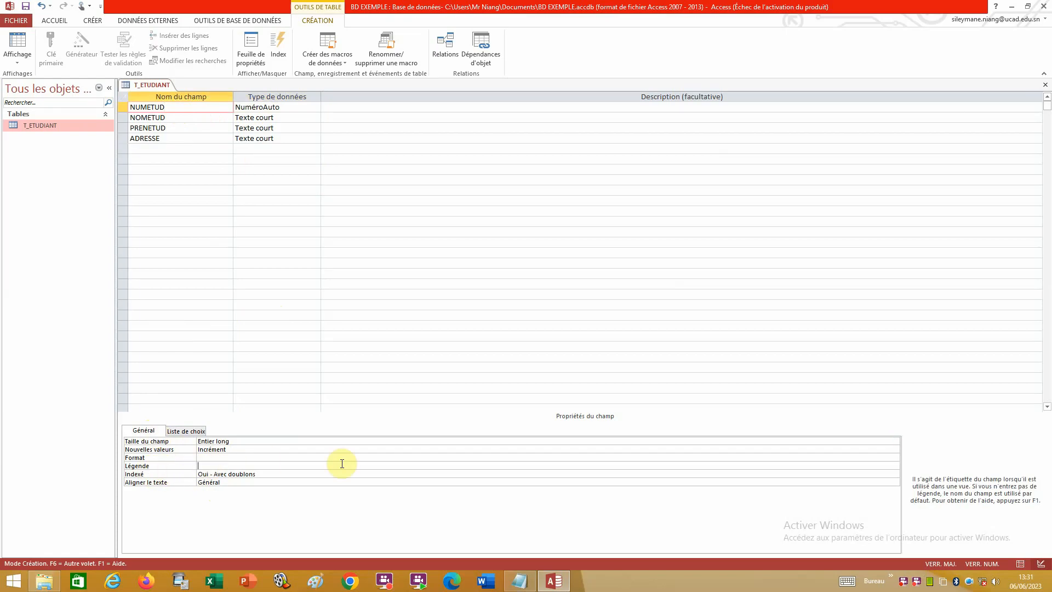
pyautogui.write('nUM')
pyautogui.press('BackSpace')
pyautogui.press('BackSpace')
pyautogui.press('BackSpace')
pyautogui.press('capslock')
pyautogui.write('Numéro Etudiant')
# Set the caption (Légende) of the NOMETUD field to "Nom"
pyautogui.click(169, 120)
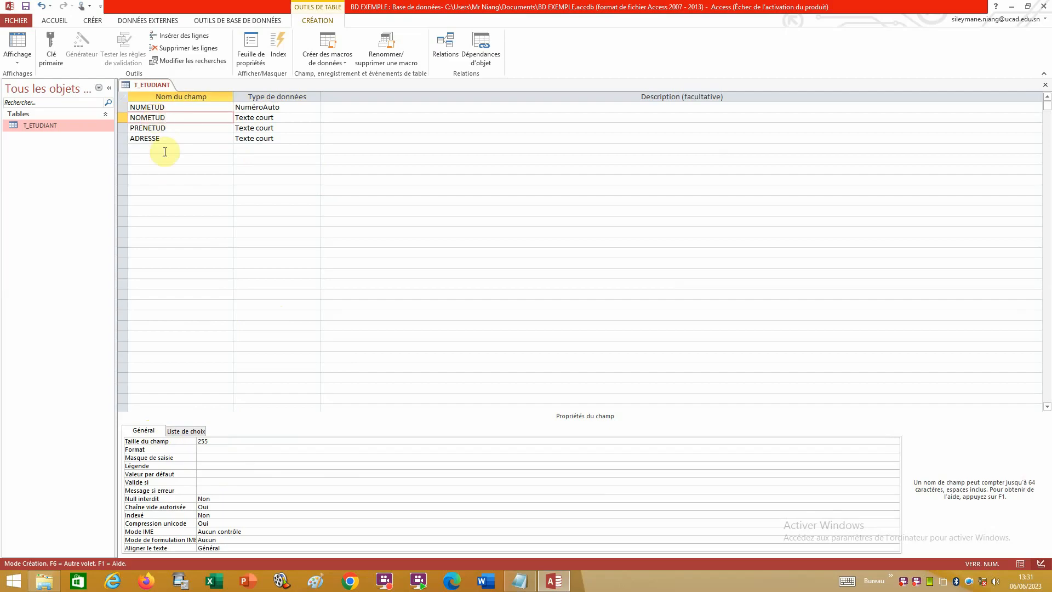
pyautogui.click(160, 465)
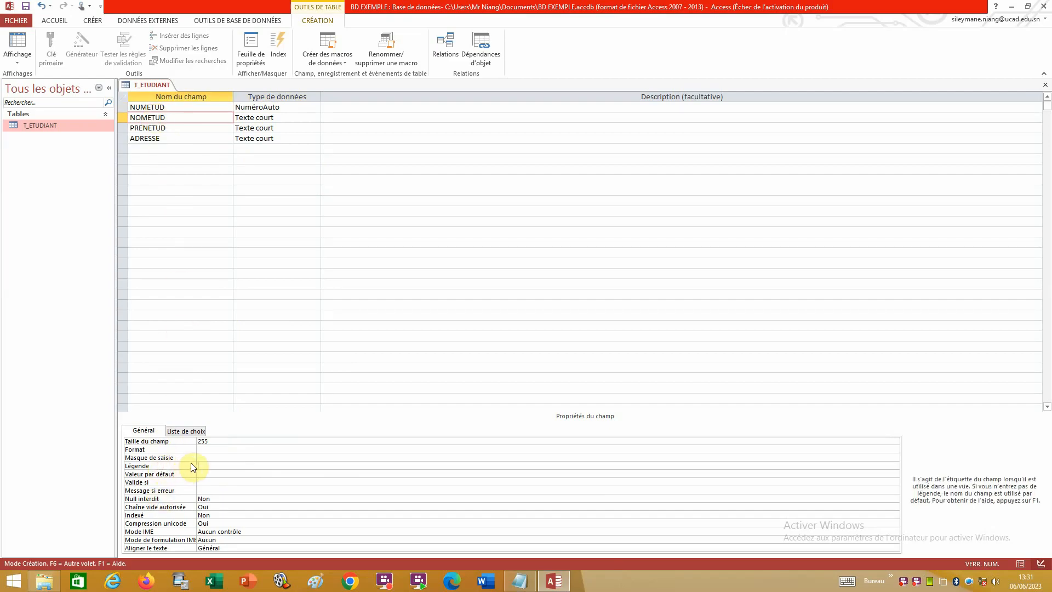
pyautogui.click(222, 465)
pyautogui.write('Nom')
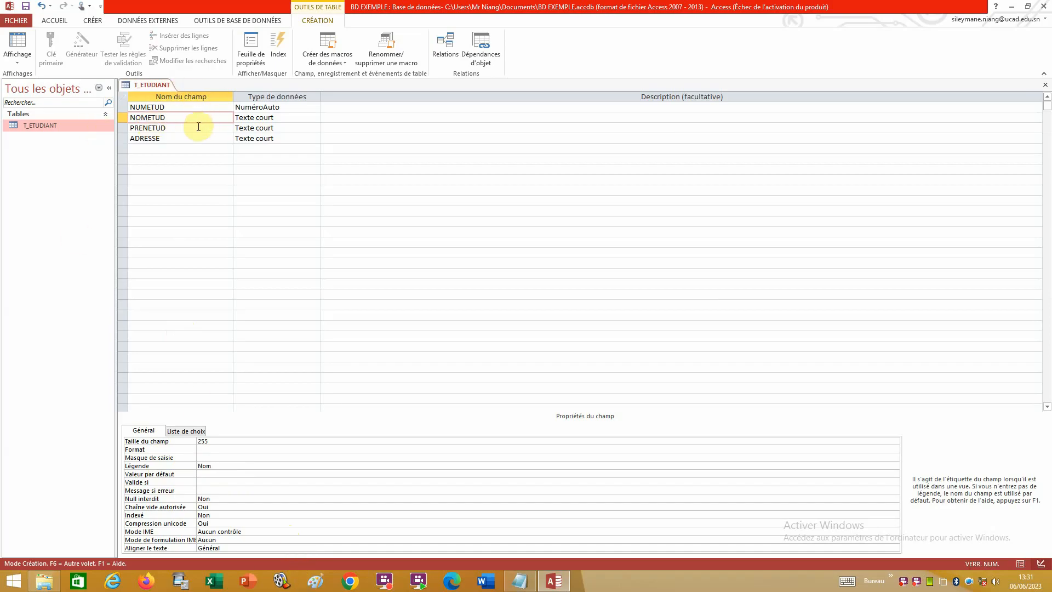
# Set the caption (Légende) of the PRENETUD field to "Prénom"
pyautogui.click(181, 128)
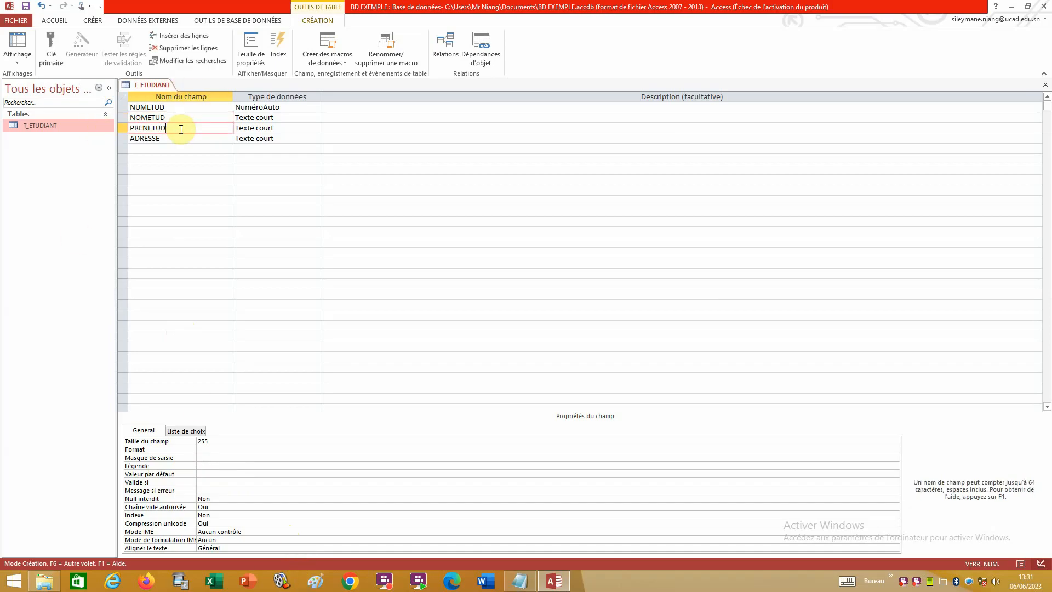
pyautogui.click(203, 466)
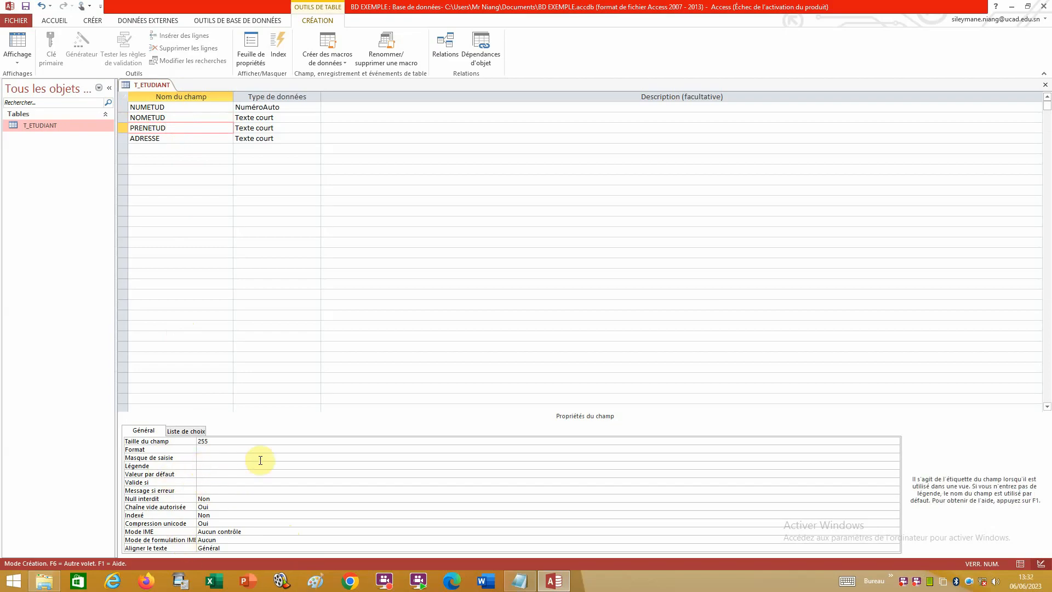
pyautogui.write('Prénom')
# Set the caption (Légende) of the ADRESSE field to "Adresse"
pyautogui.click(167, 138)
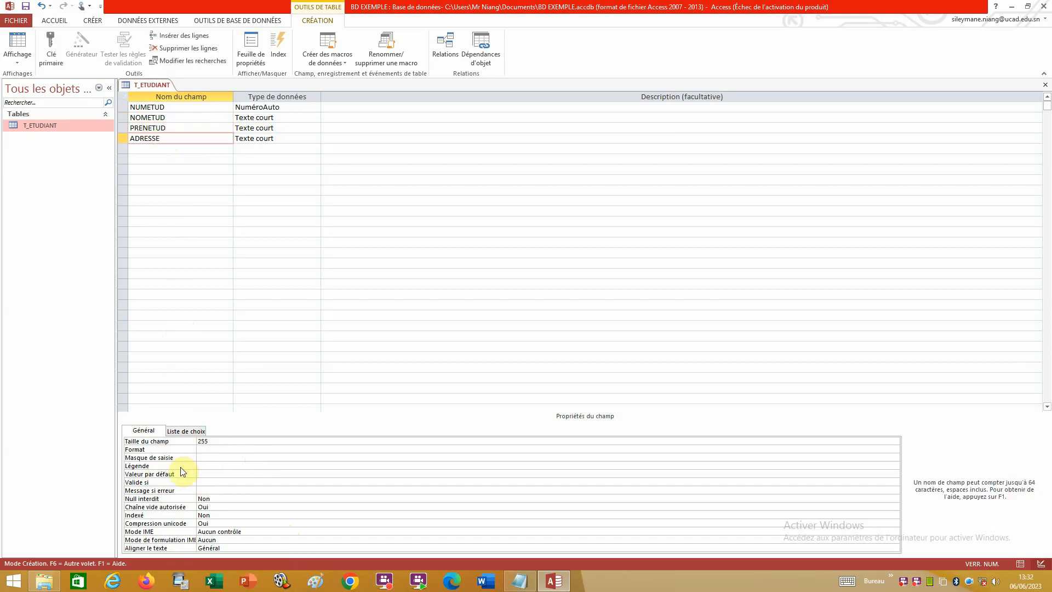
pyautogui.click(199, 466)
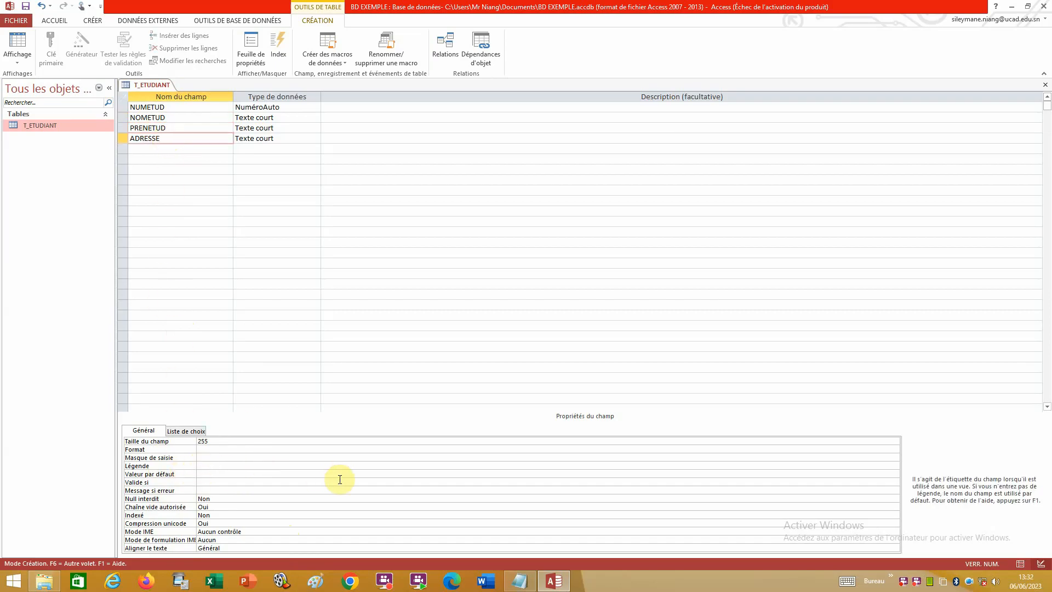
pyautogui.write('Adresse')
# Save the T_ETUDIANT design and, in datasheet view, widen the Numéro Etudiant column to fit its full heading
pyautogui.click(18, 44)
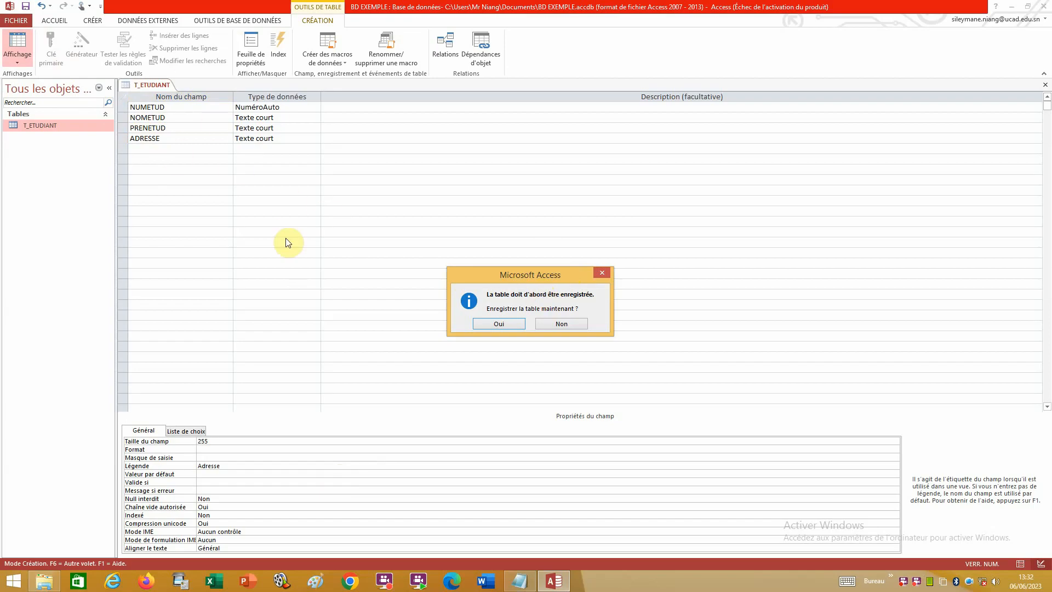
pyautogui.click(498, 323)
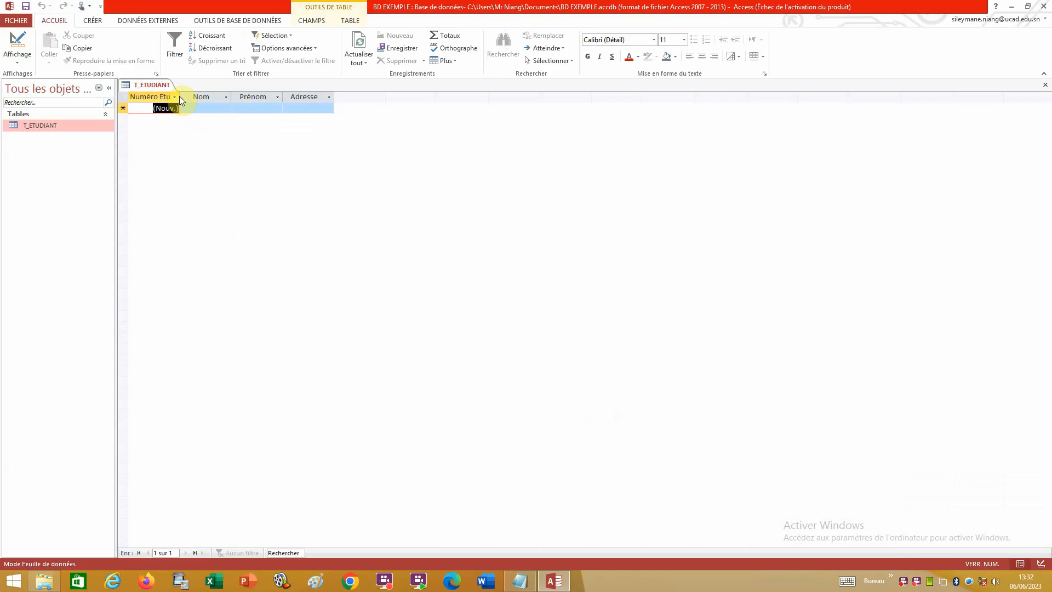
pyautogui.click(178, 98)
pyautogui.click(179, 94)
pyautogui.moveTo(180, 94); pyautogui.dragTo(195, 94)
pyautogui.click(193, 97)
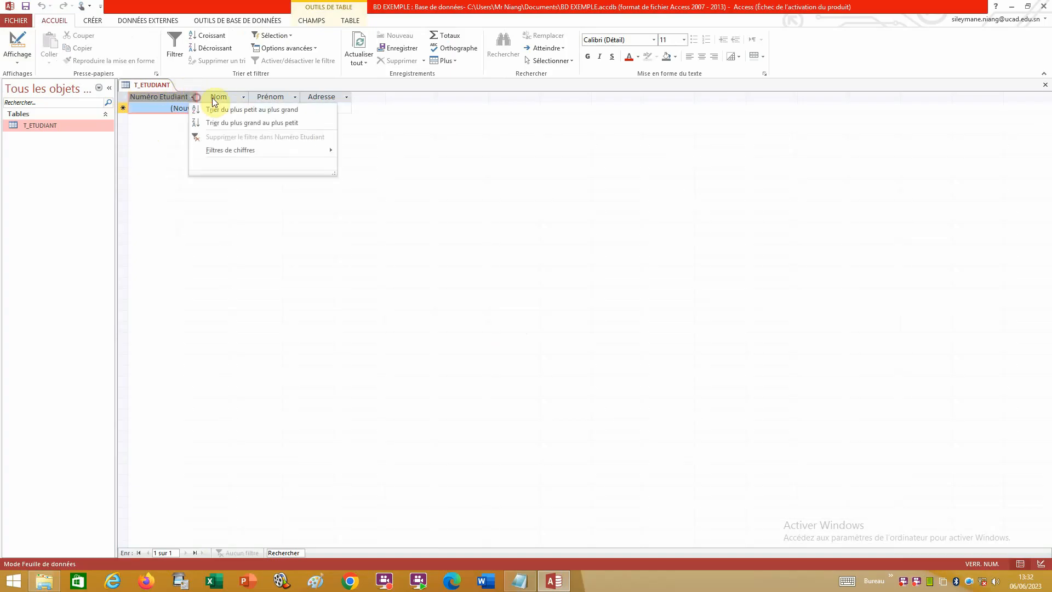
pyautogui.click(185, 96)
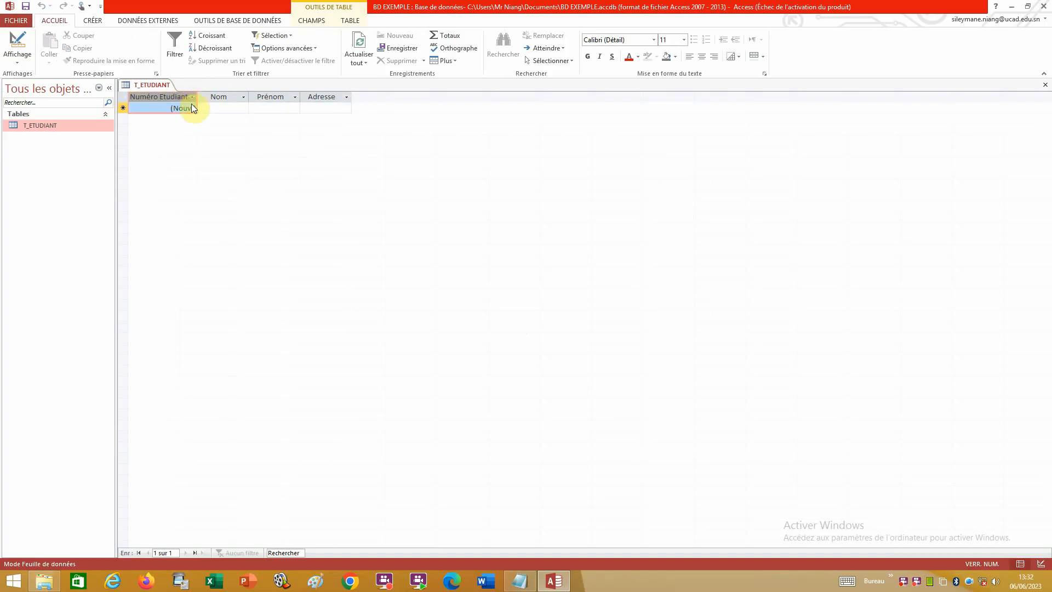
pyautogui.moveTo(197, 97); pyautogui.dragTo(205, 97)
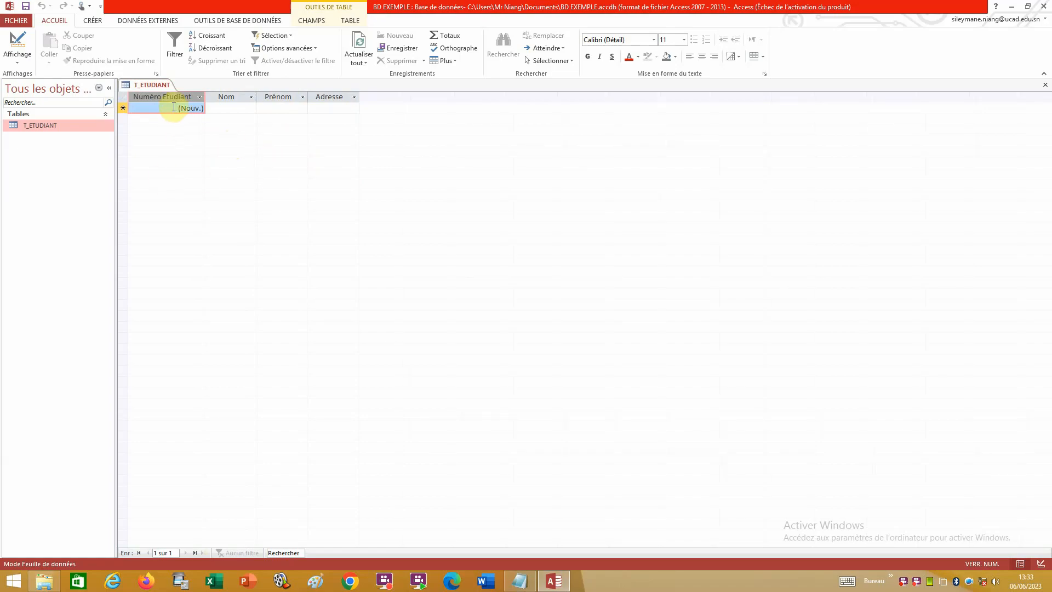
# Close the T_ETUDIANT datasheet and save its layout changes
pyautogui.click(1046, 87)
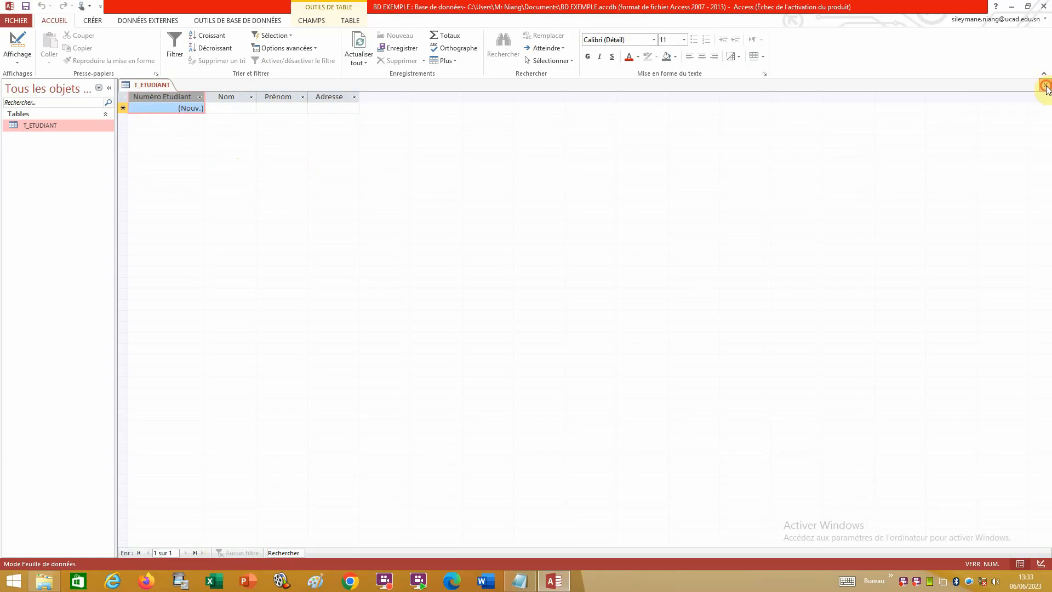
pyautogui.click(468, 322)
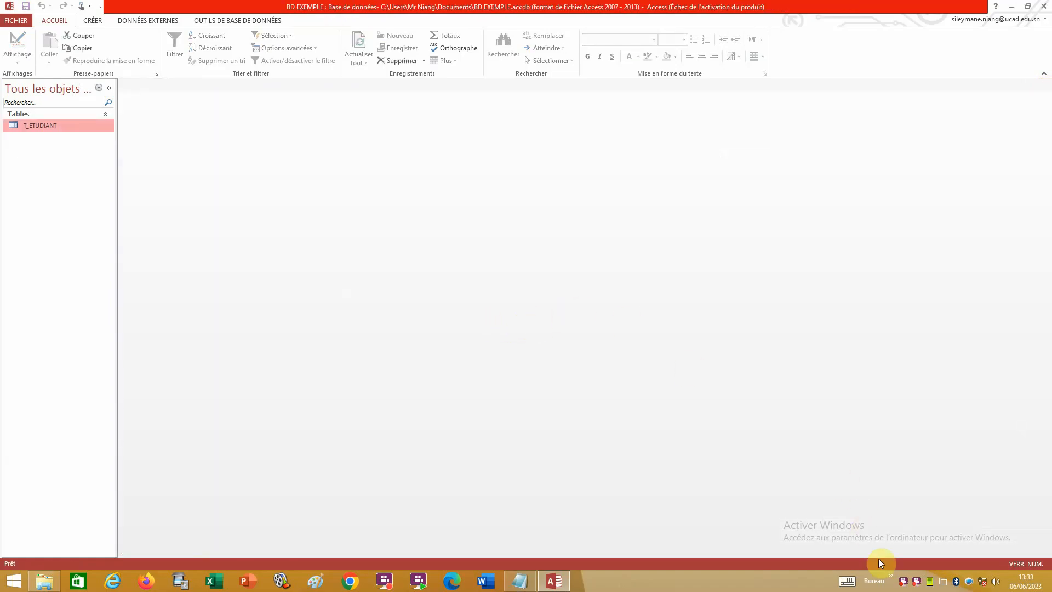
pyautogui.rightClick(916, 582)
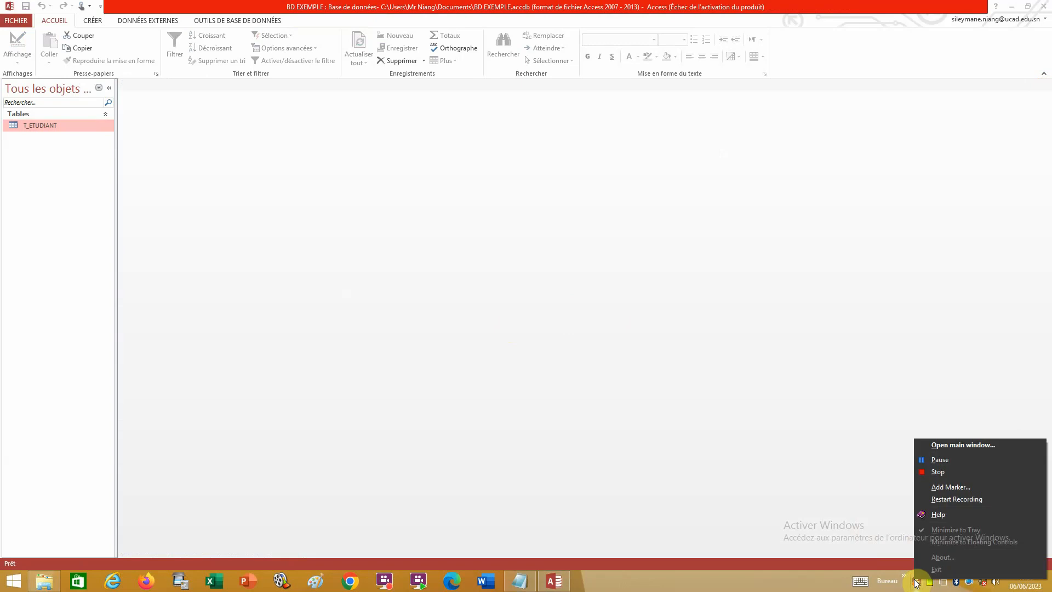